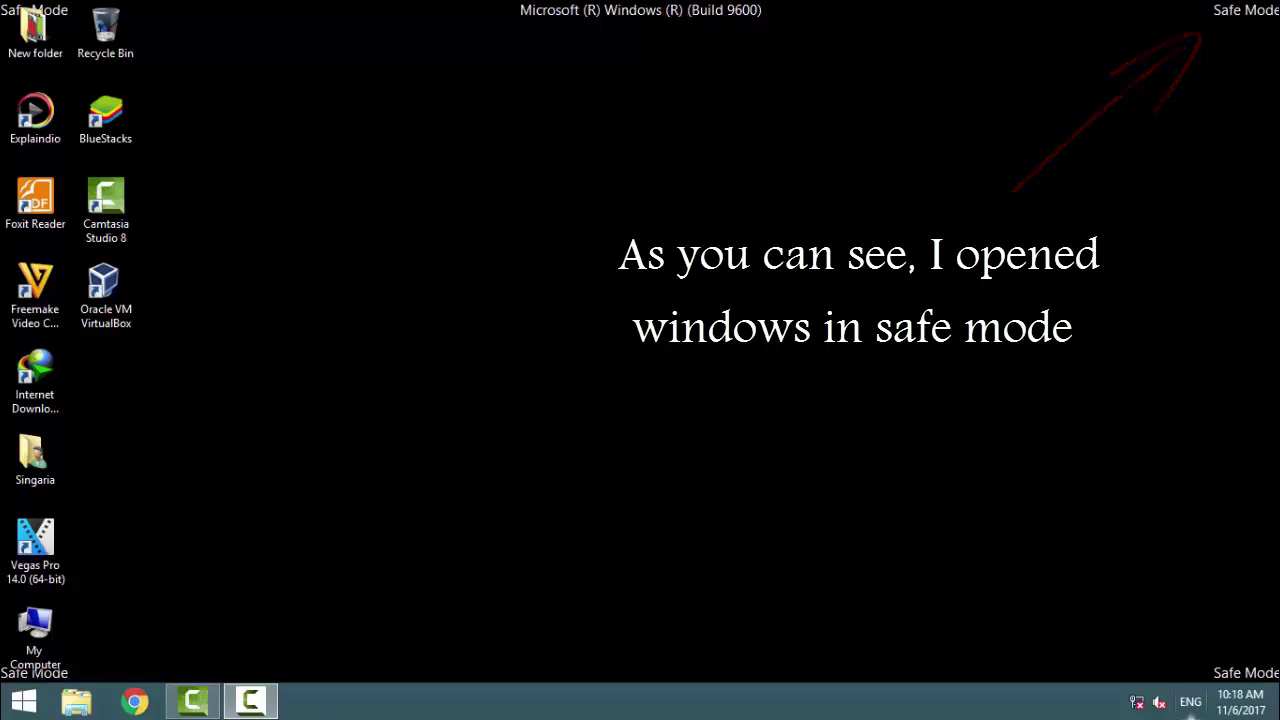
pyautogui.moveTo(1161, 706)
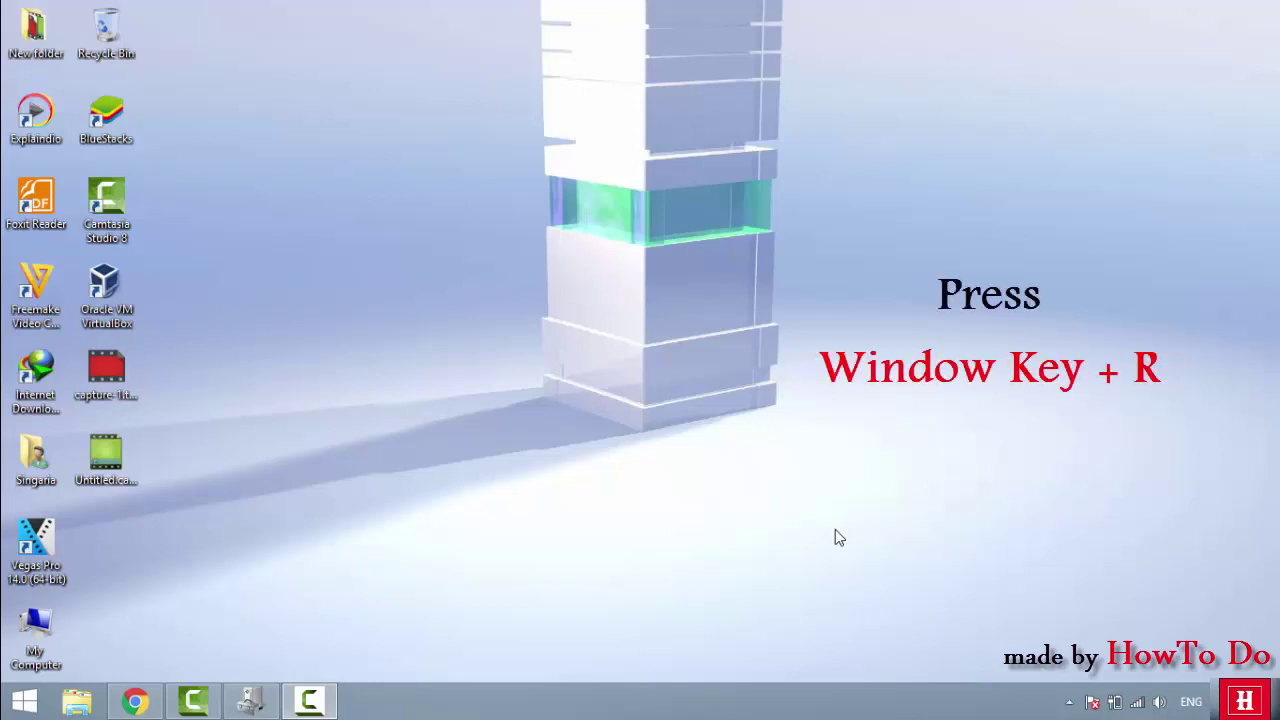
# Open Device Manager by running Devmgmt.msc and move its window toward the middle of the desktop.
pyautogui.press('super+r')
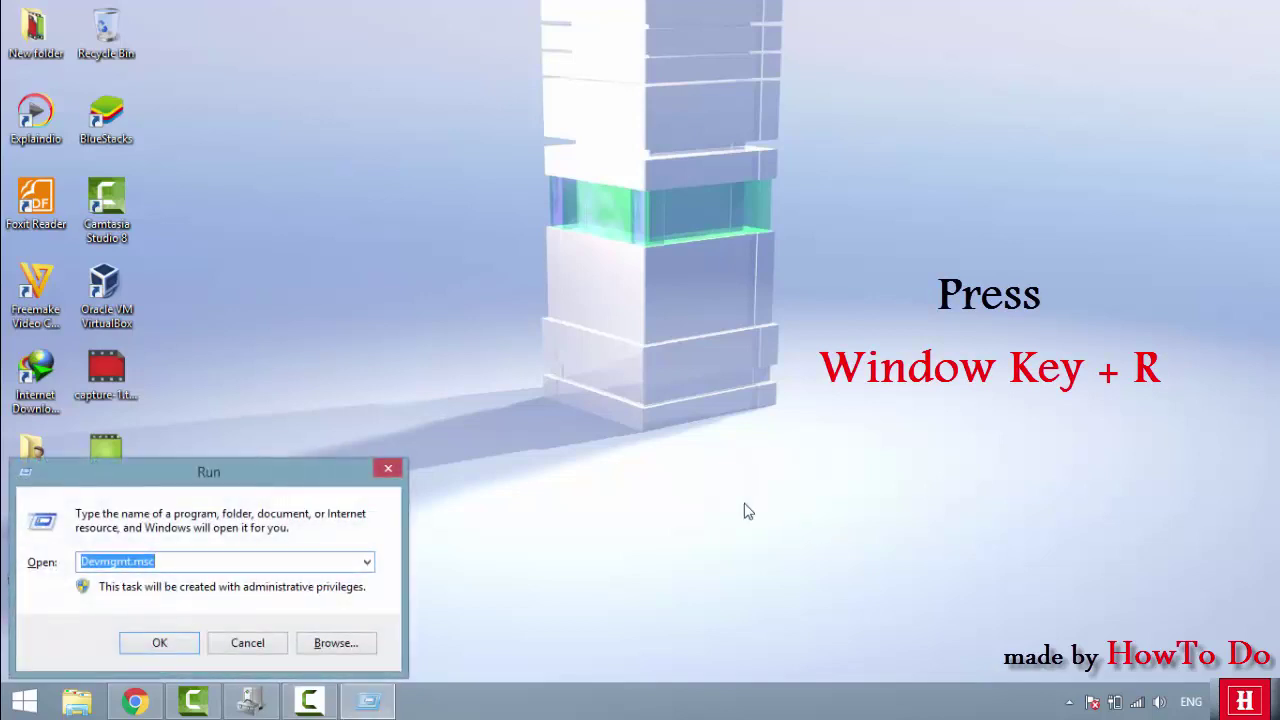
pyautogui.moveTo(296, 476); pyautogui.dragTo(606, 315)
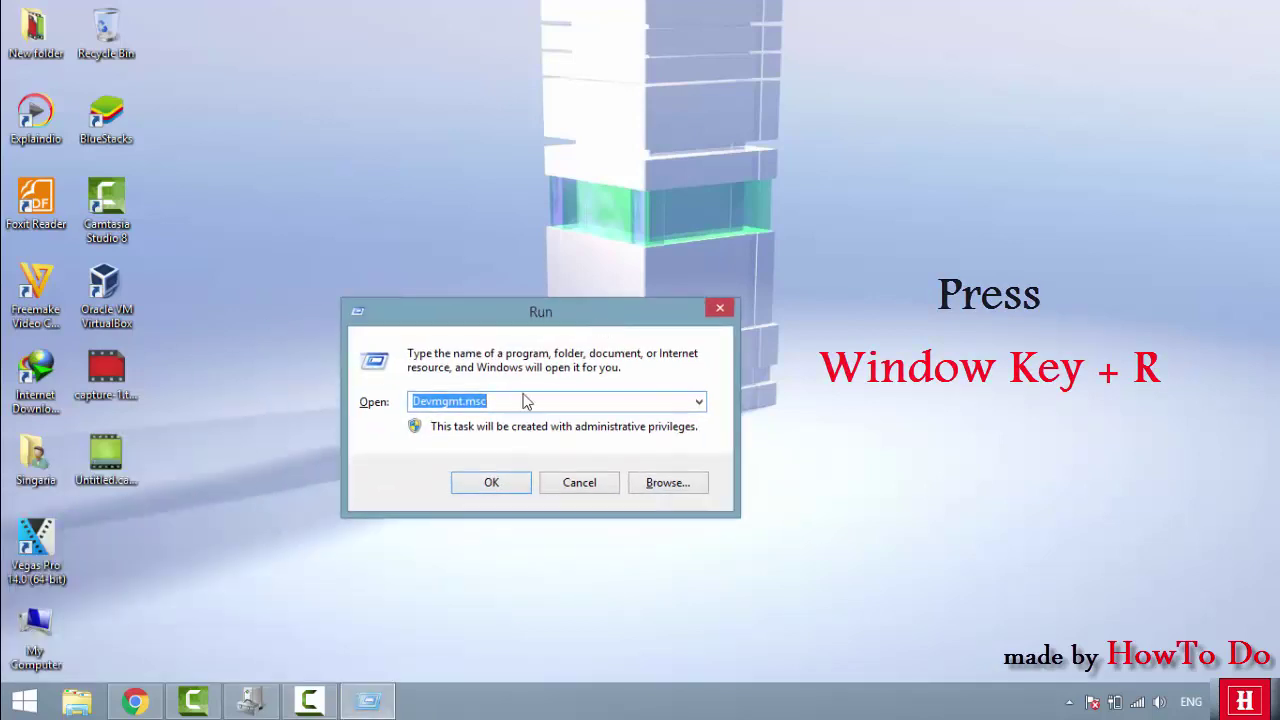
pyautogui.moveTo(503, 403); pyautogui.dragTo(266, 413)
pyautogui.write('de')
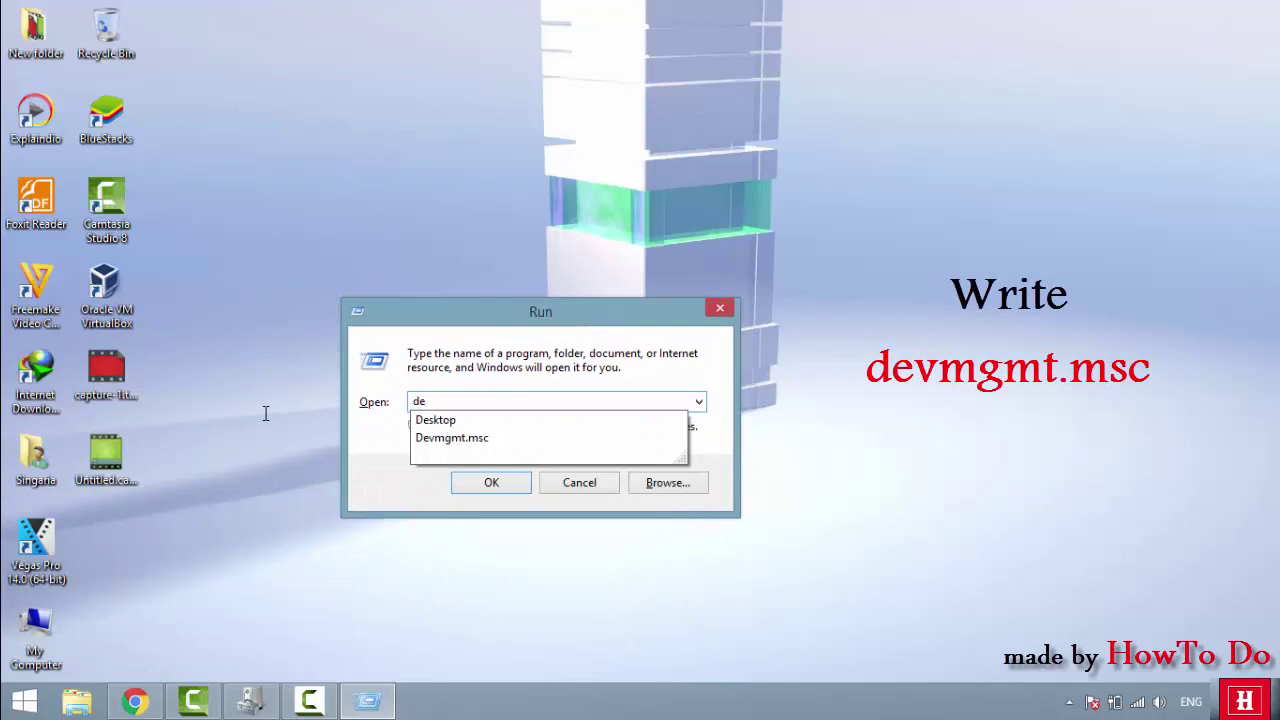
pyautogui.click(463, 440)
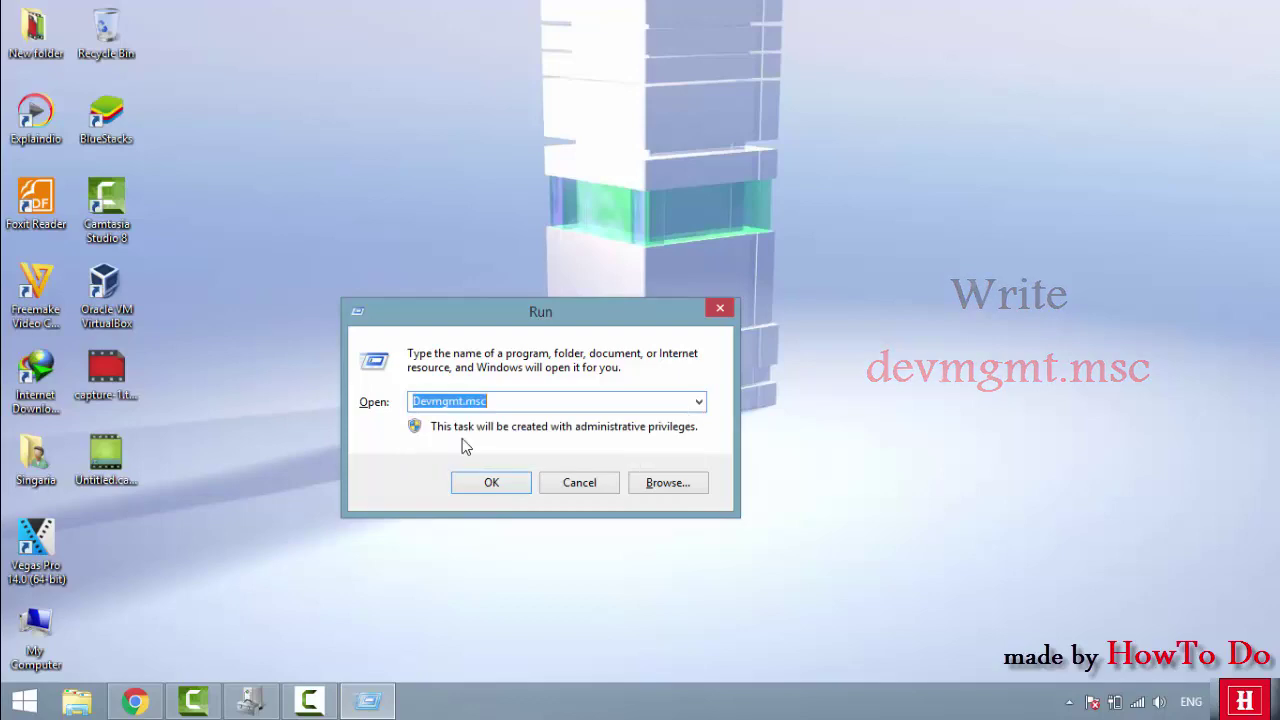
pyautogui.click(490, 484)
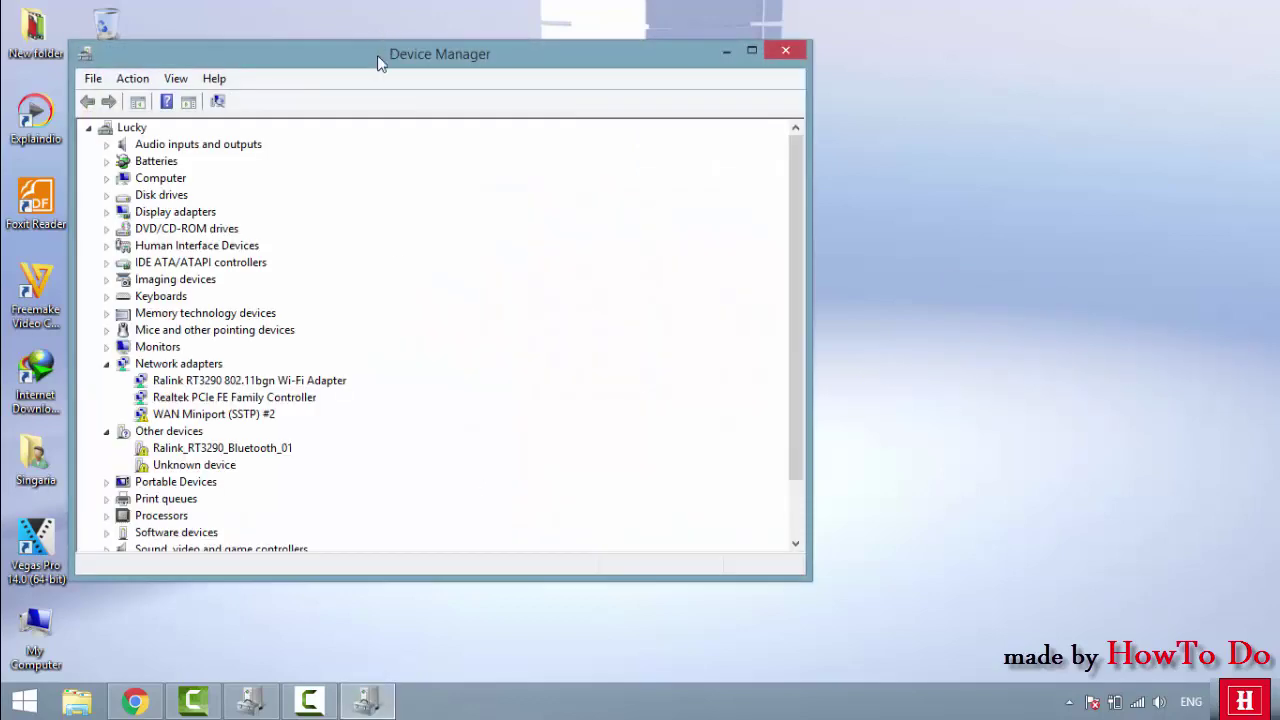
pyautogui.moveTo(378, 63); pyautogui.dragTo(542, 70)
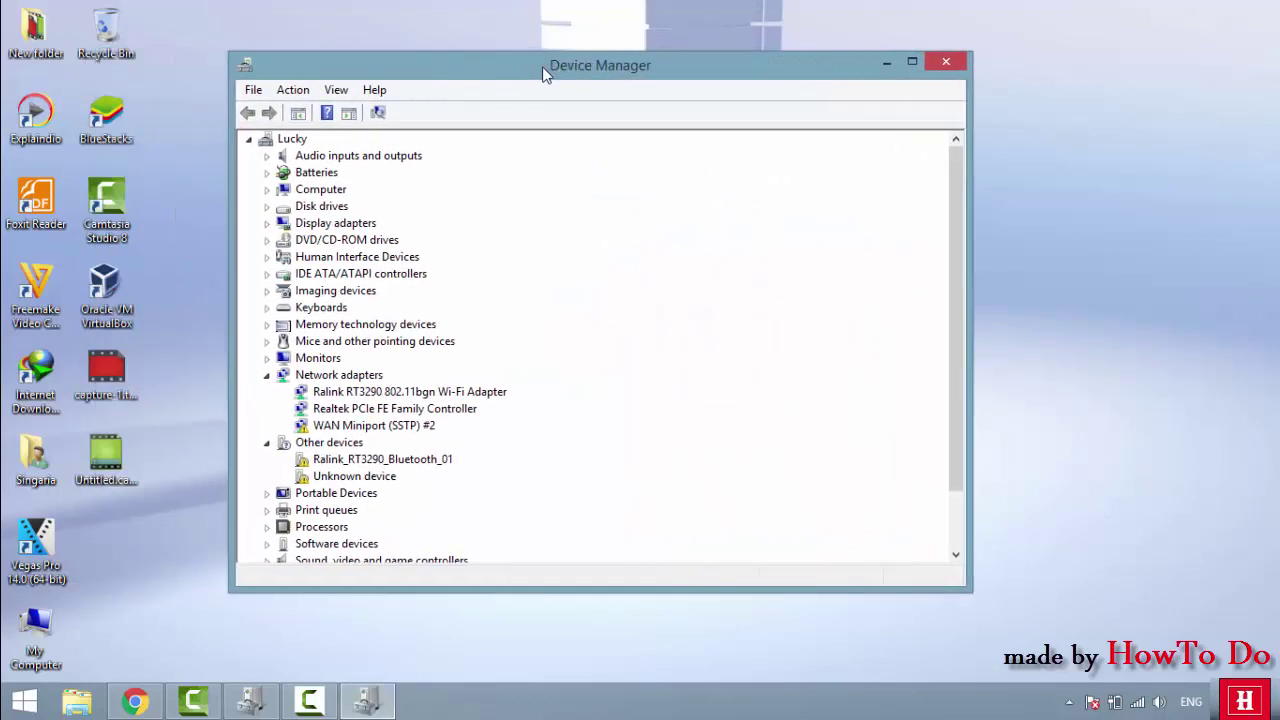
# Expand the Sound, video and game controllers category and open the properties of AMD High Definition Audio Device.
pyautogui.scroll(-2, 530, 326)
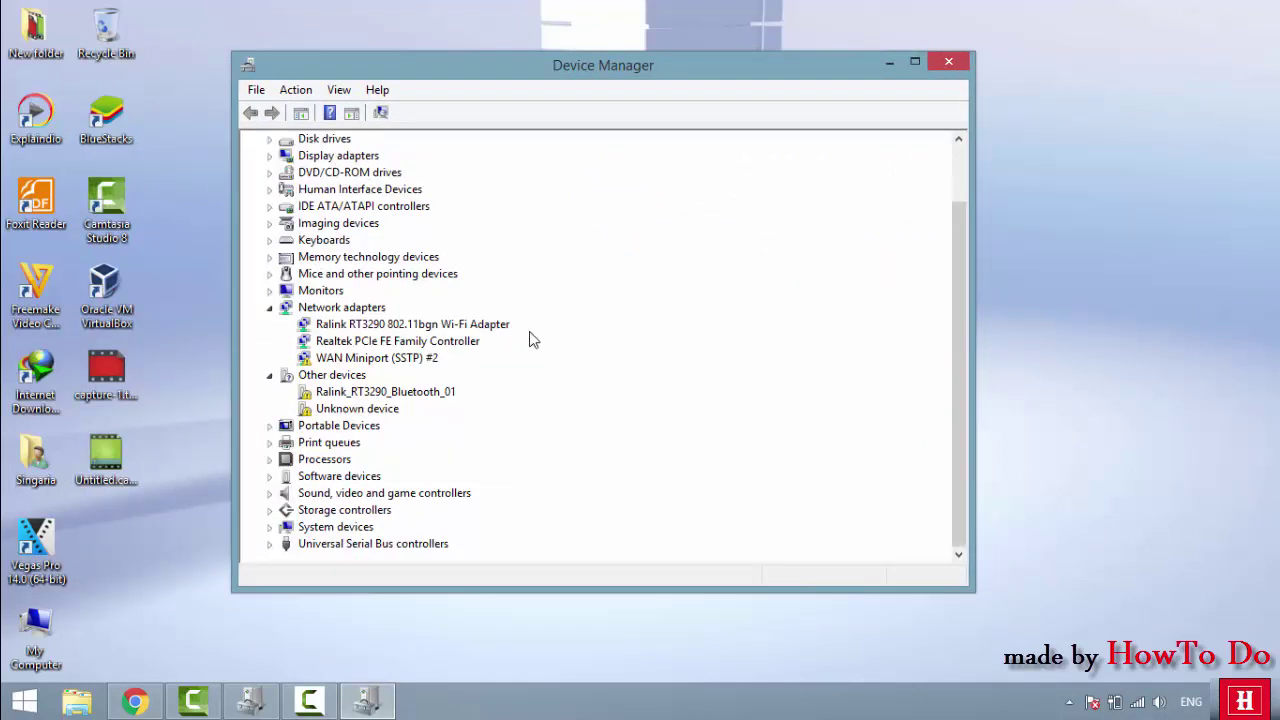
pyautogui.click(357, 496)
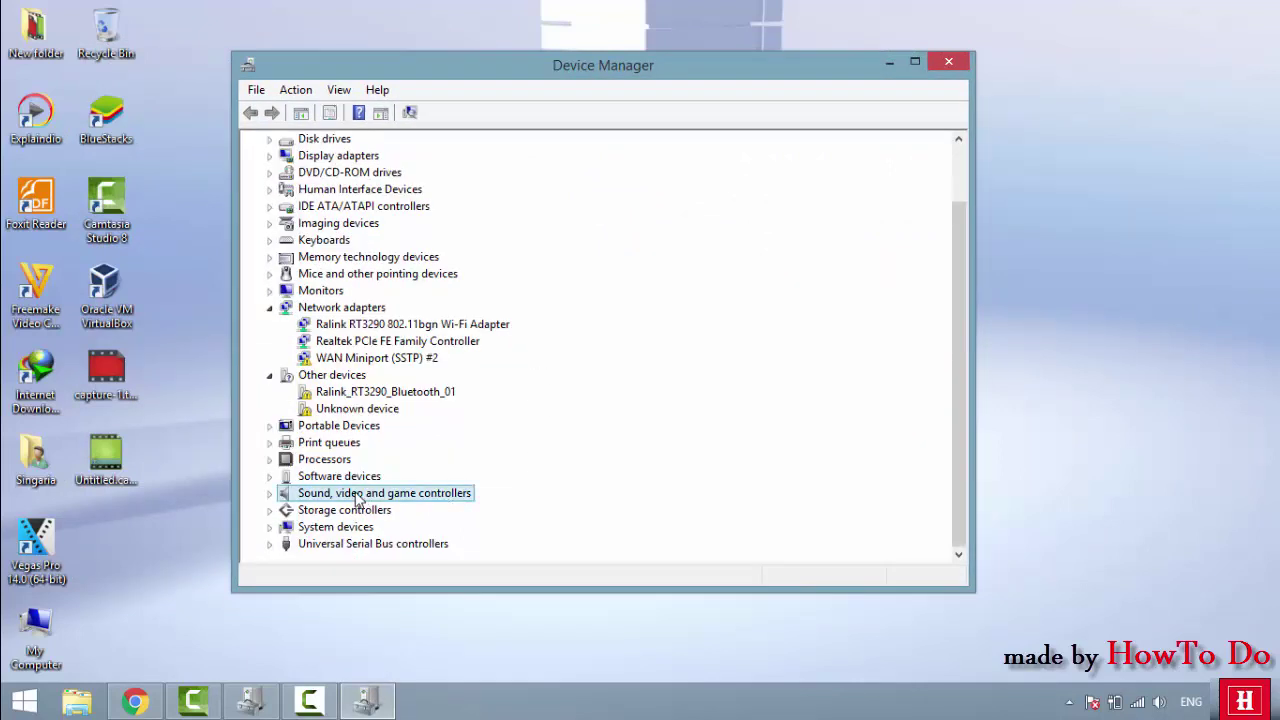
pyautogui.click(270, 494)
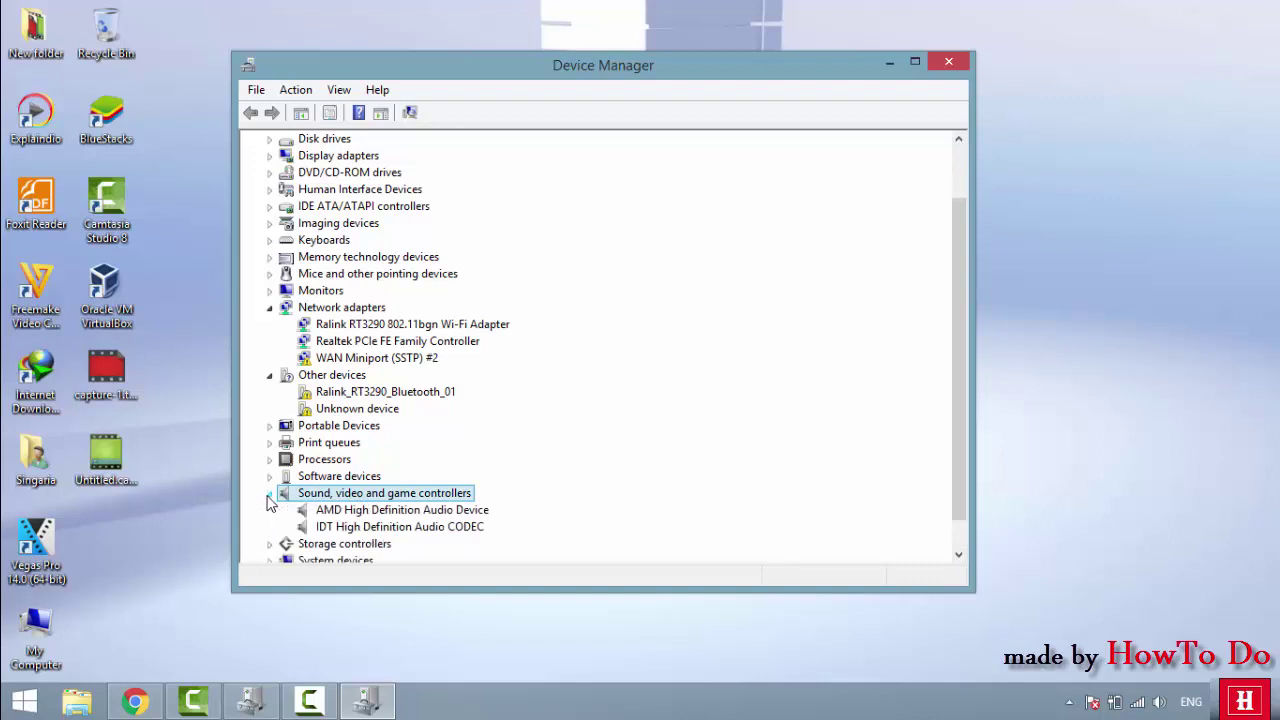
pyautogui.moveTo(955, 370); pyautogui.dragTo(960, 417)
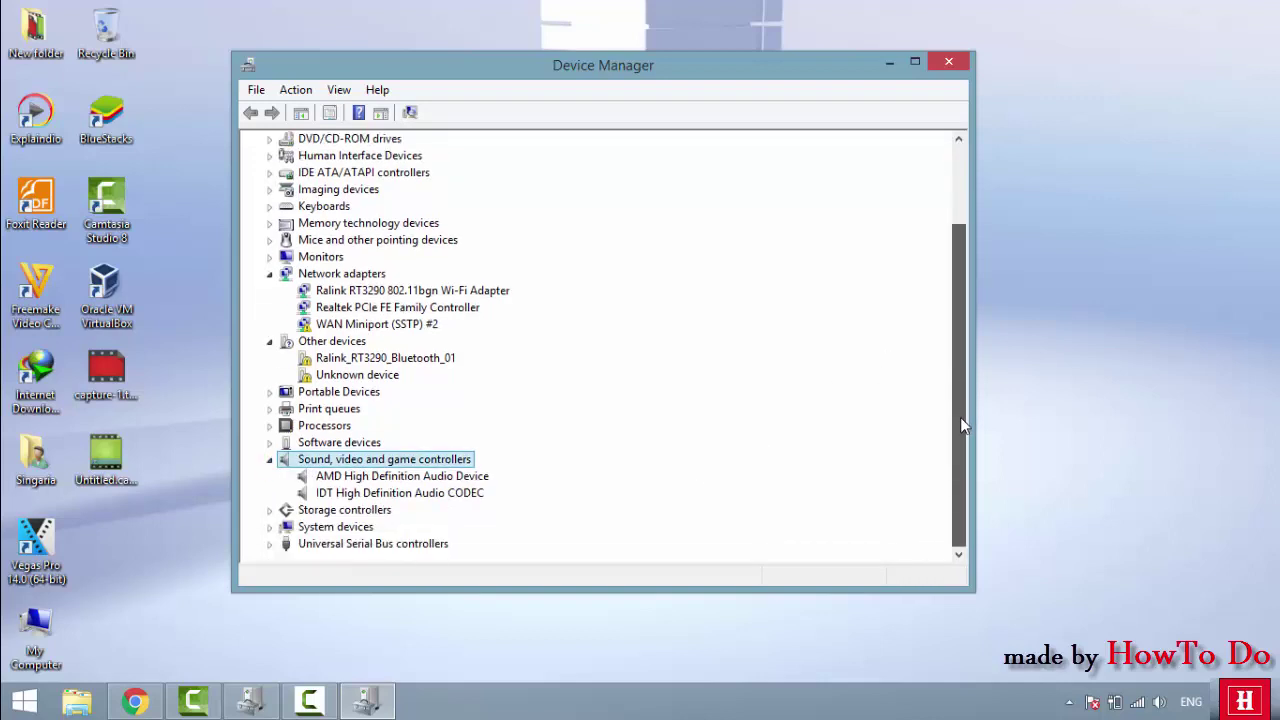
pyautogui.click(430, 478)
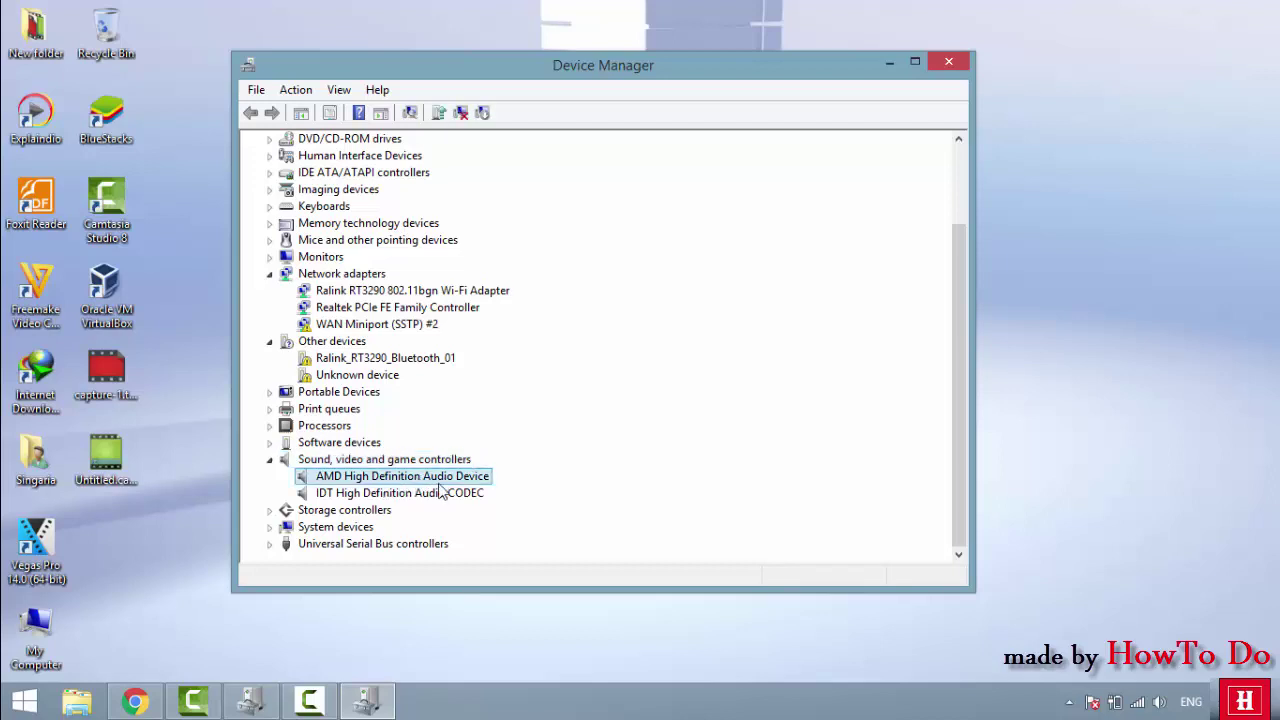
pyautogui.rightClick(444, 481)
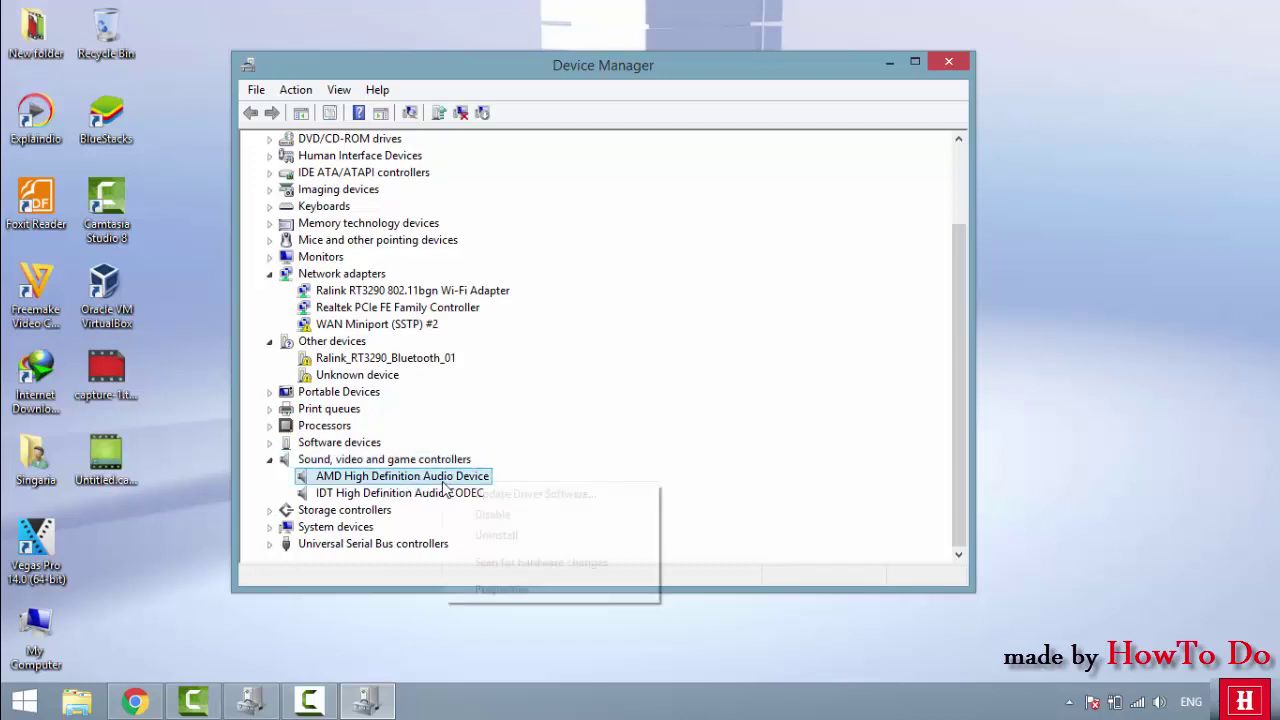
pyautogui.click(503, 590)
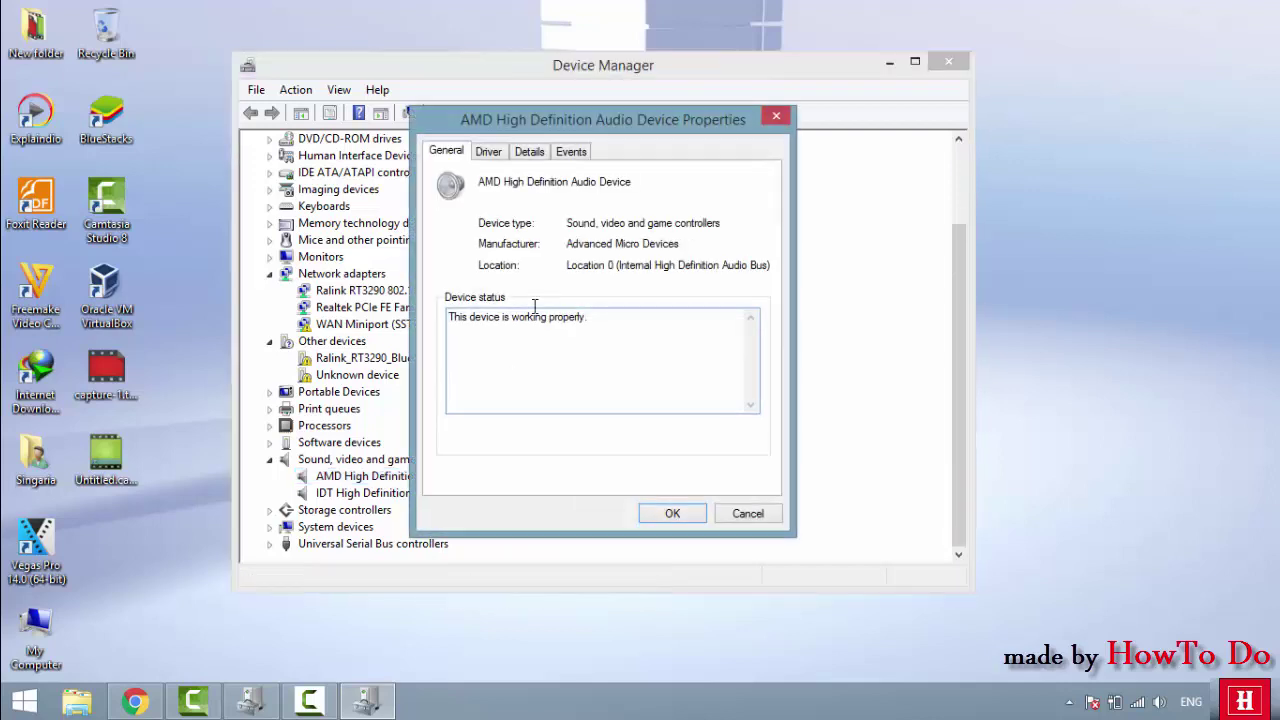
# Show the Driver key property in the audio device's details and copy its value.
pyautogui.click(529, 152)
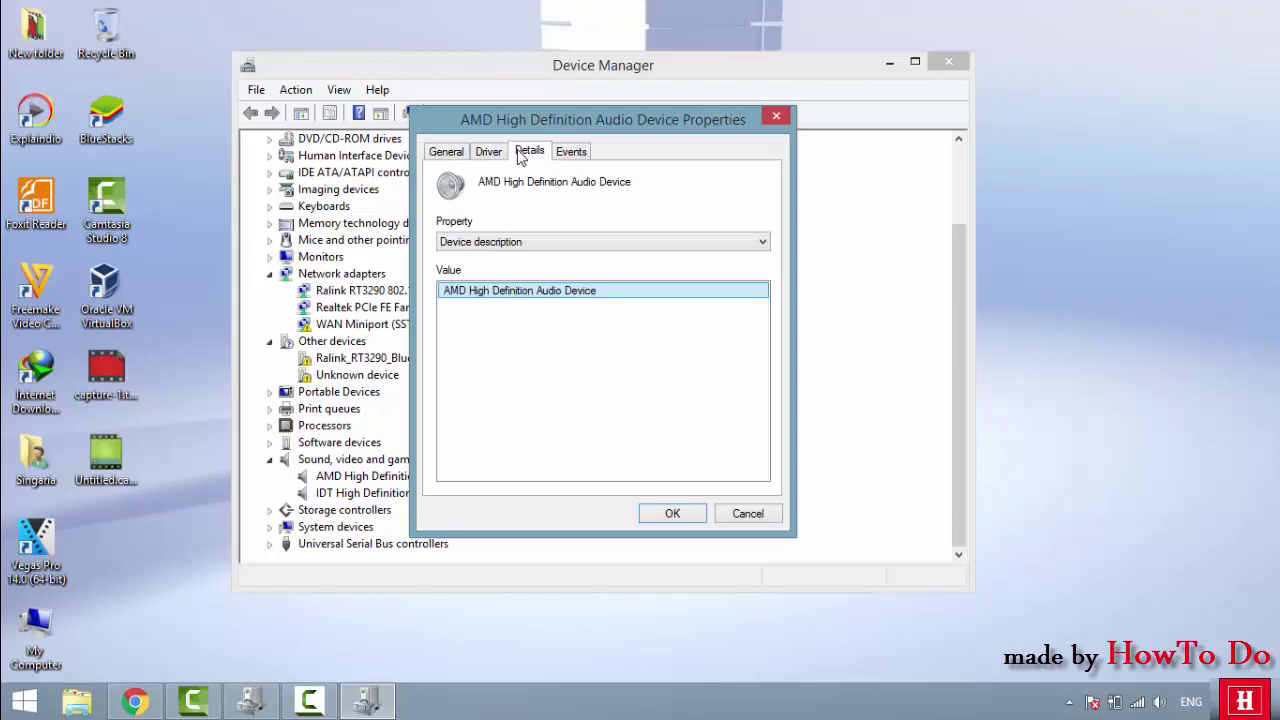
pyautogui.click(520, 245)
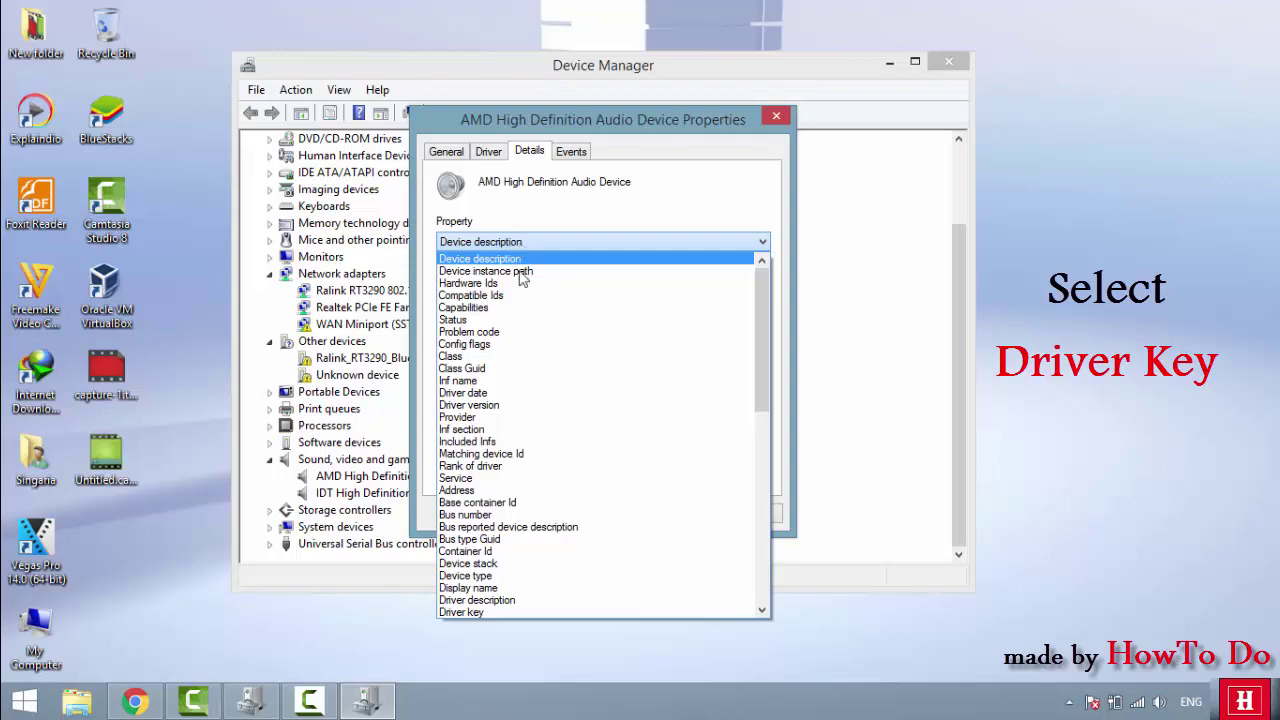
pyautogui.click(475, 613)
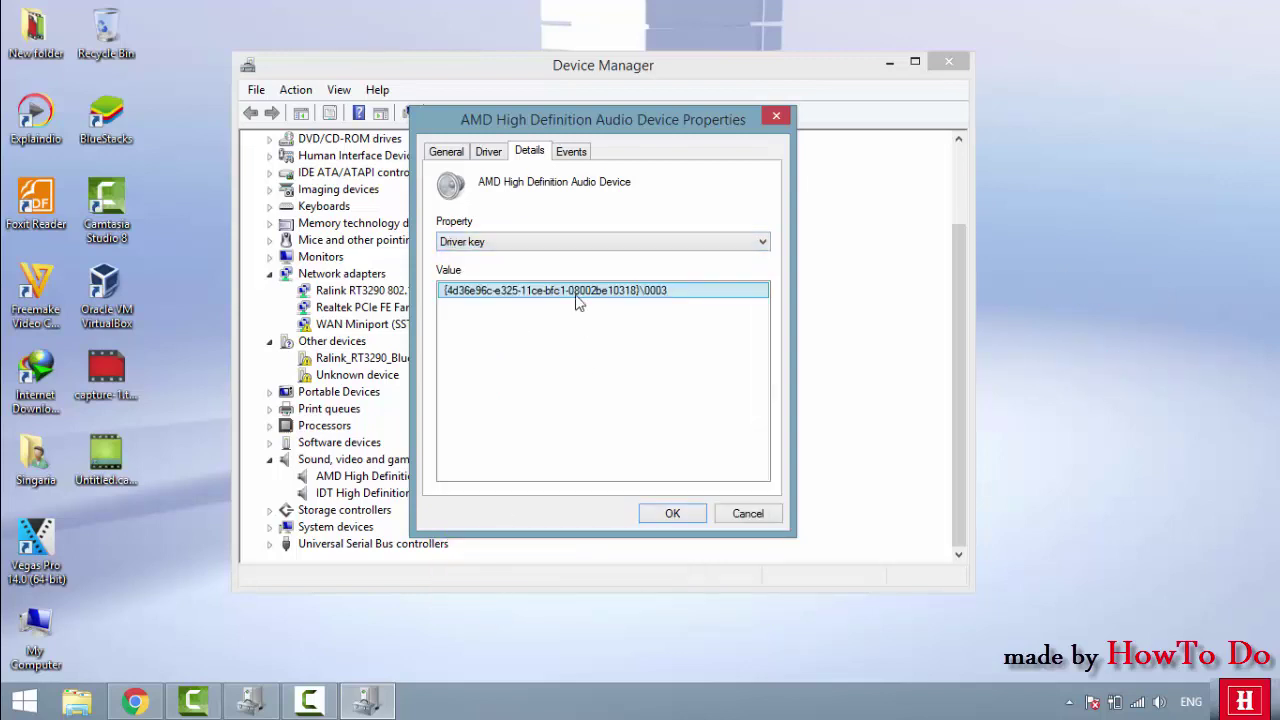
pyautogui.rightClick(487, 301)
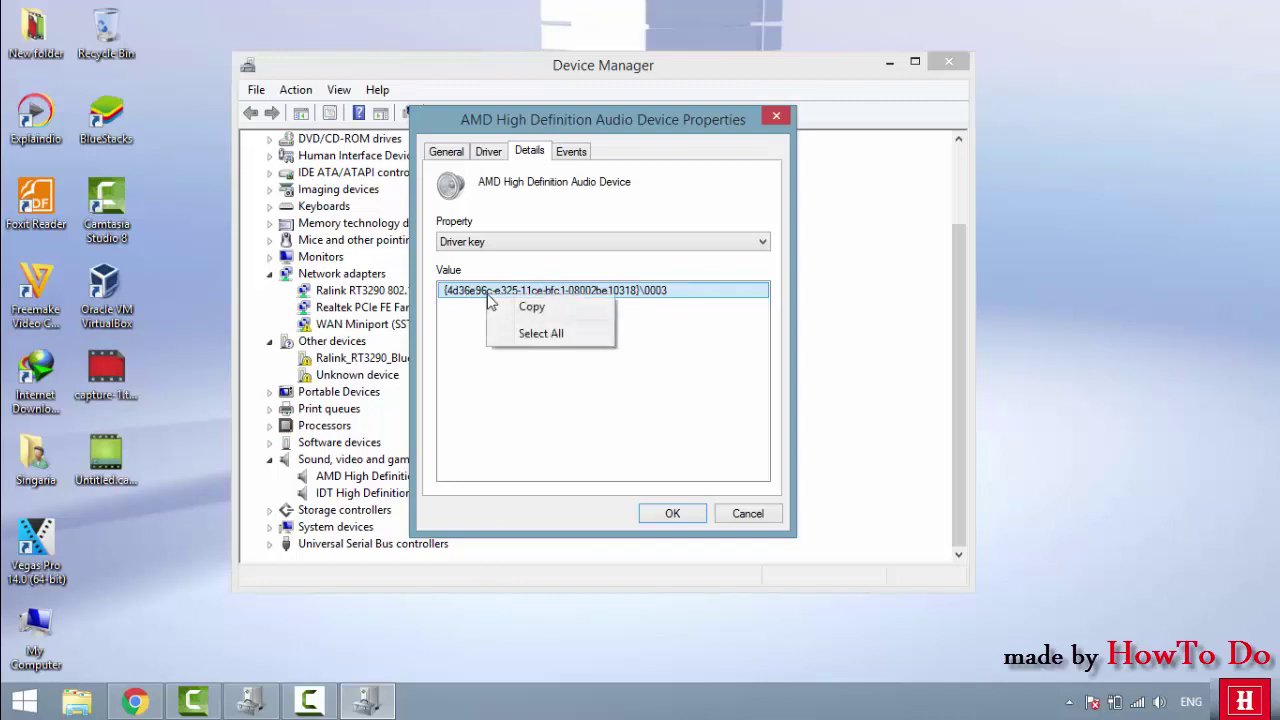
pyautogui.click(516, 308)
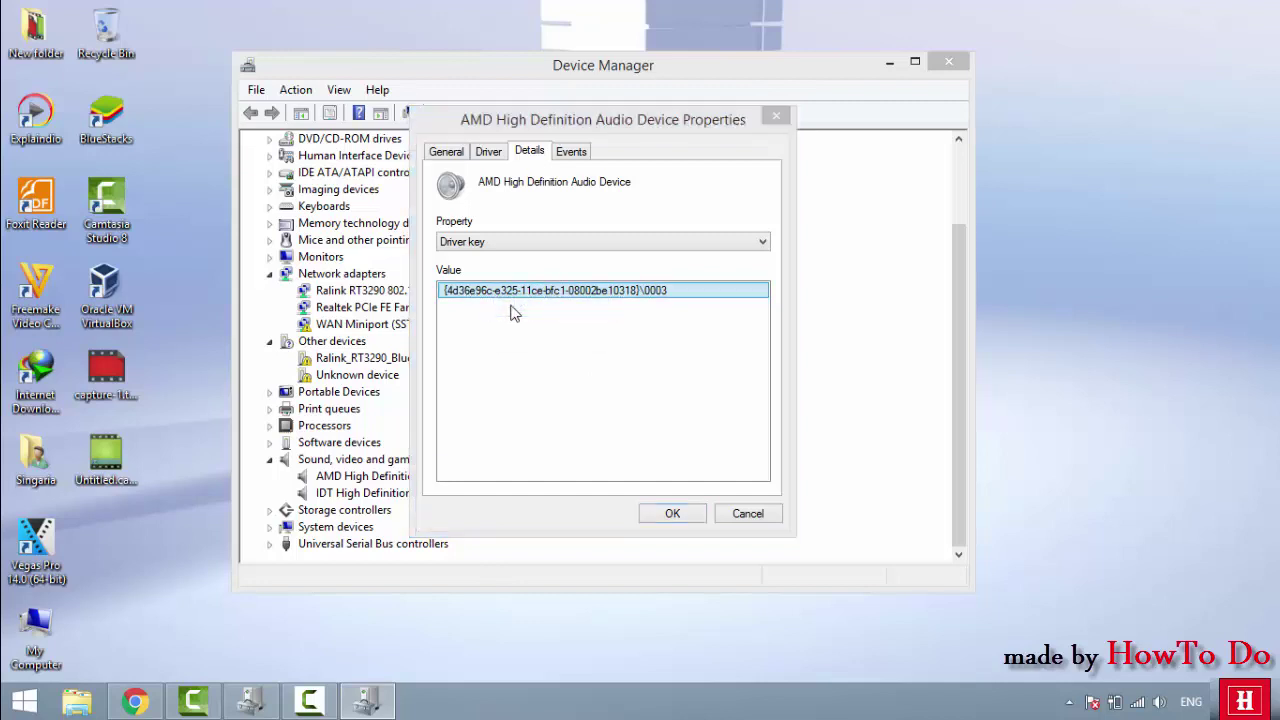
# Open Notepad, paste the copied driver key into the empty document and remove the trailing "\0003".
pyautogui.press('super+s')
pyautogui.write('notepad')
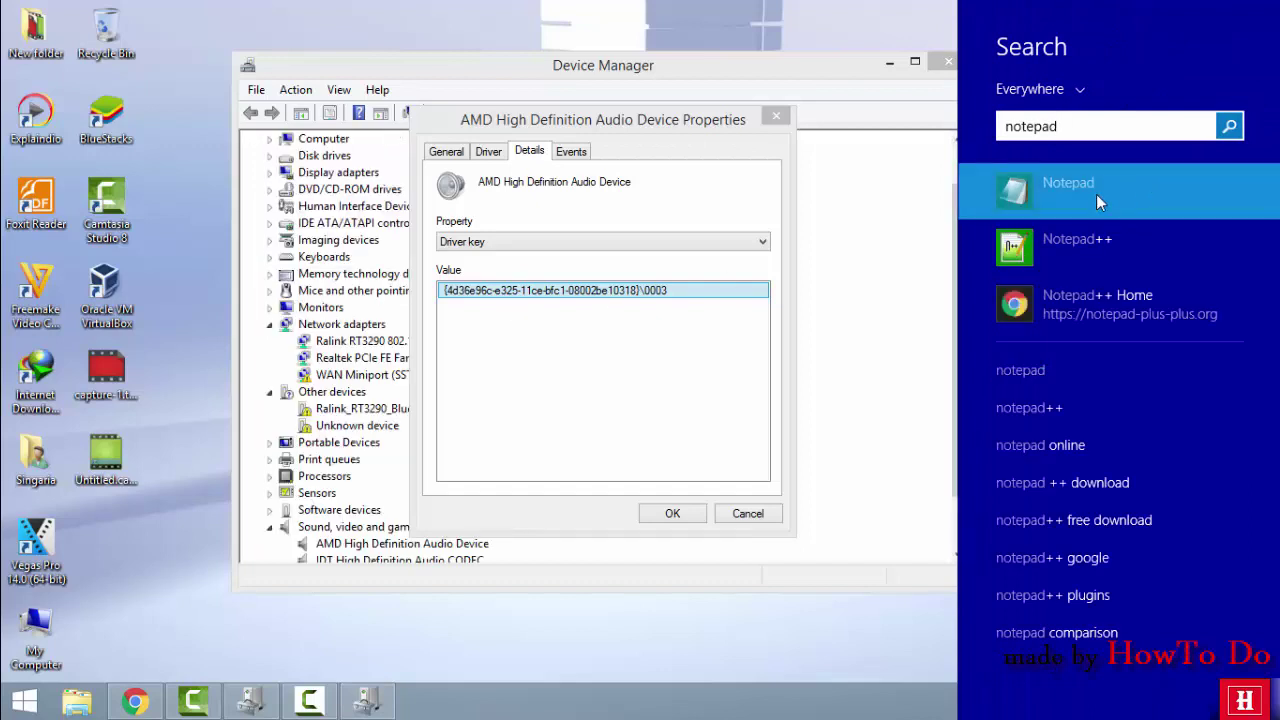
pyautogui.click(1096, 194)
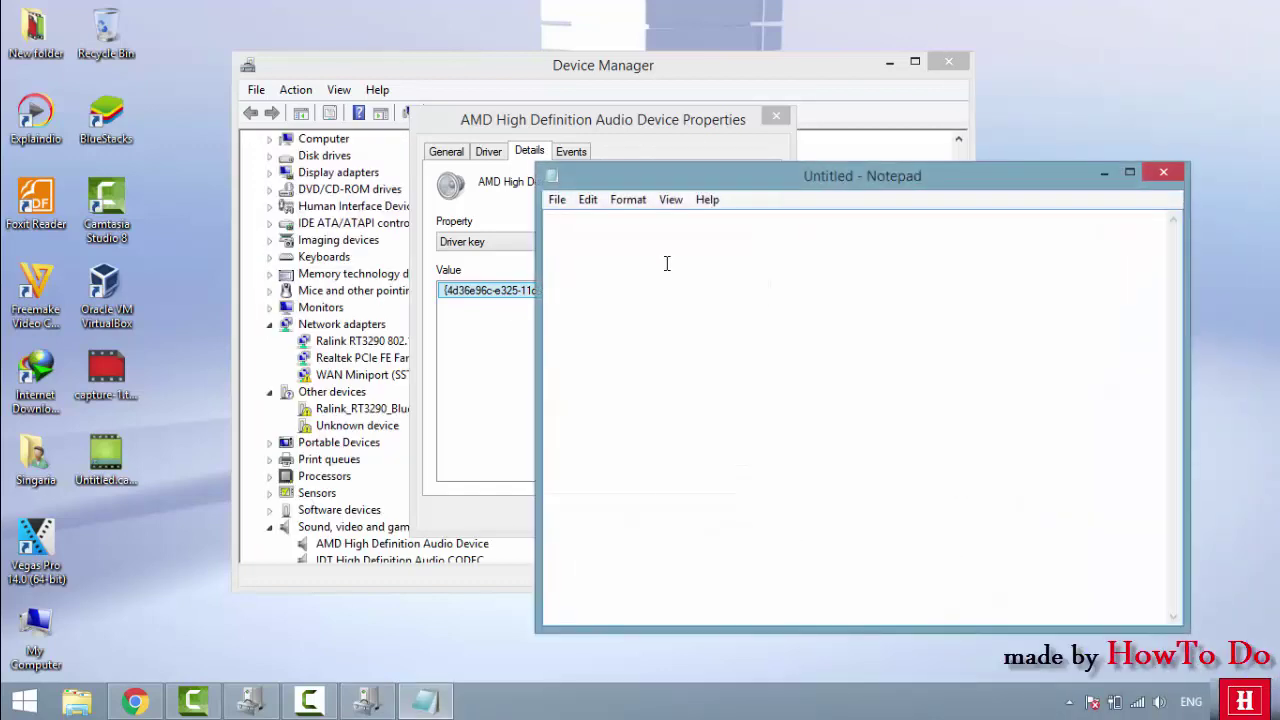
pyautogui.rightClick(666, 263)
pyautogui.click(700, 345)
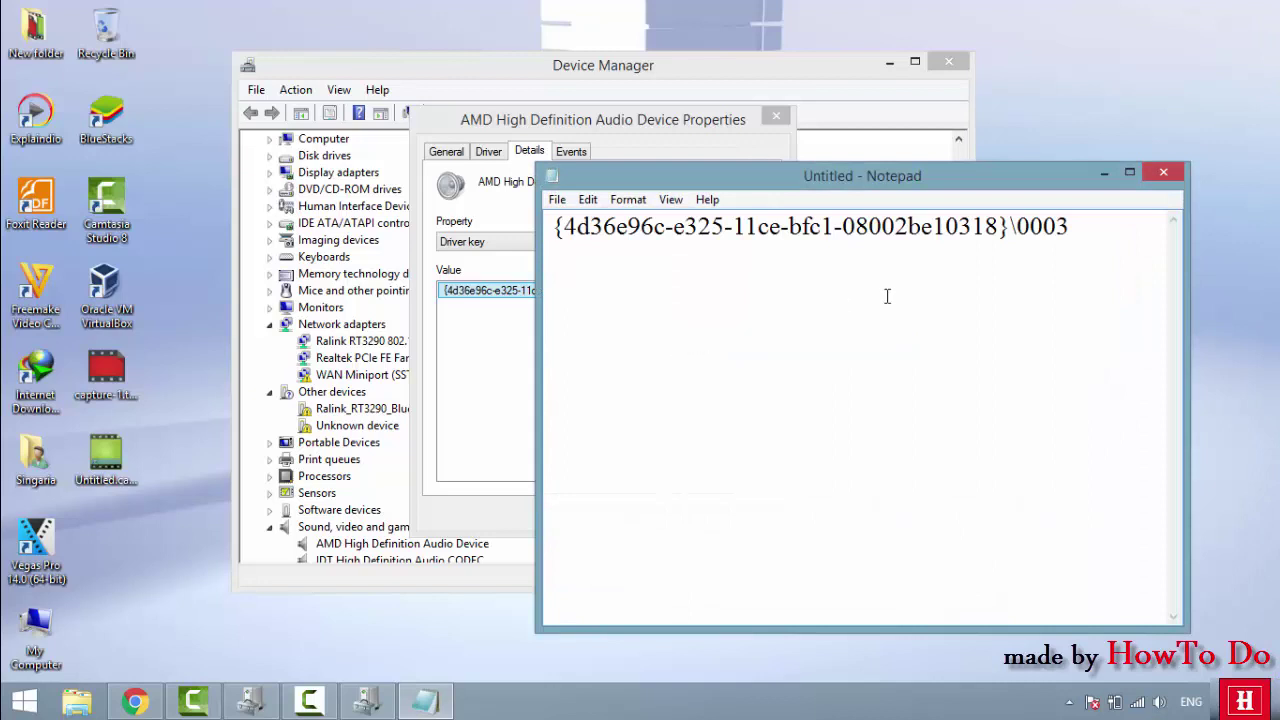
pyautogui.press('Return')
pyautogui.moveTo(1062, 228); pyautogui.dragTo(1009, 229)
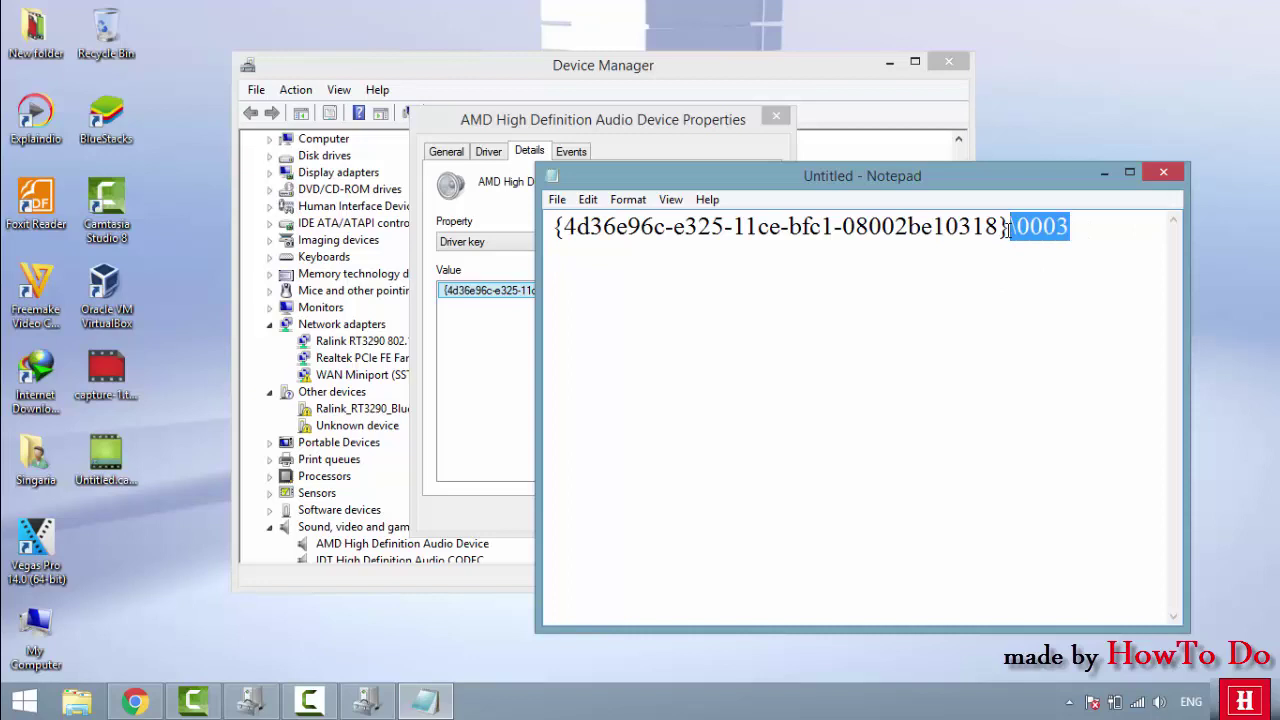
pyautogui.press('BackSpace')
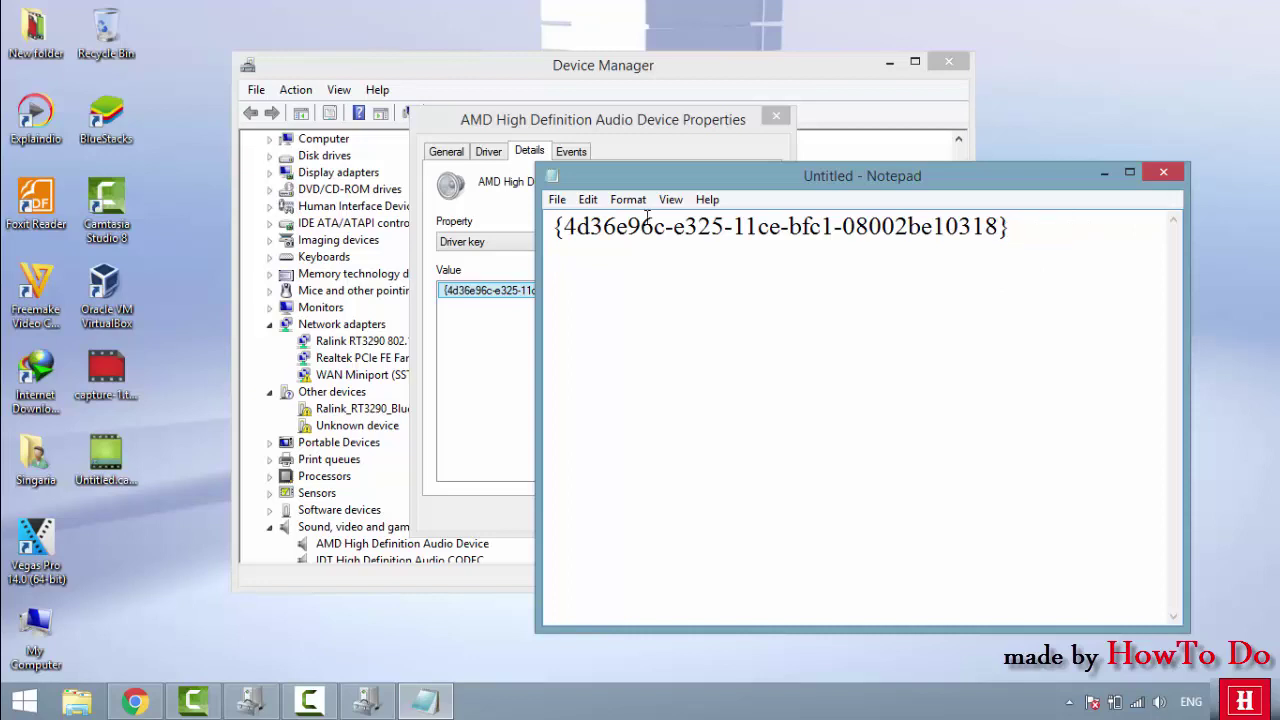
# Add the all-capitals version {4D36E96C-E325-11CE-BFC1-08002BE10318} two lines below the original driver key.
pyautogui.click(592, 229)
pyautogui.moveTo(1010, 228); pyautogui.dragTo(556, 226)
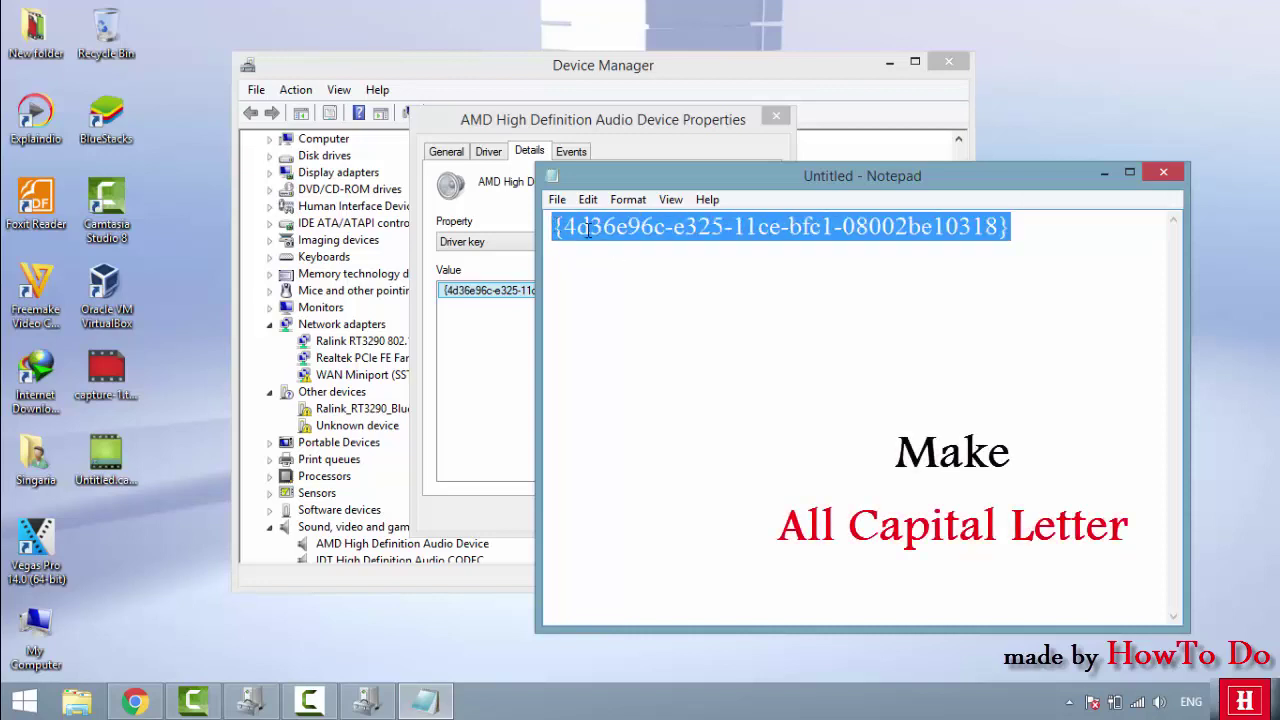
pyautogui.click(1055, 214)
pyautogui.press('Return')
pyautogui.press('Return')
pyautogui.hotkey('ctrl', 'v')
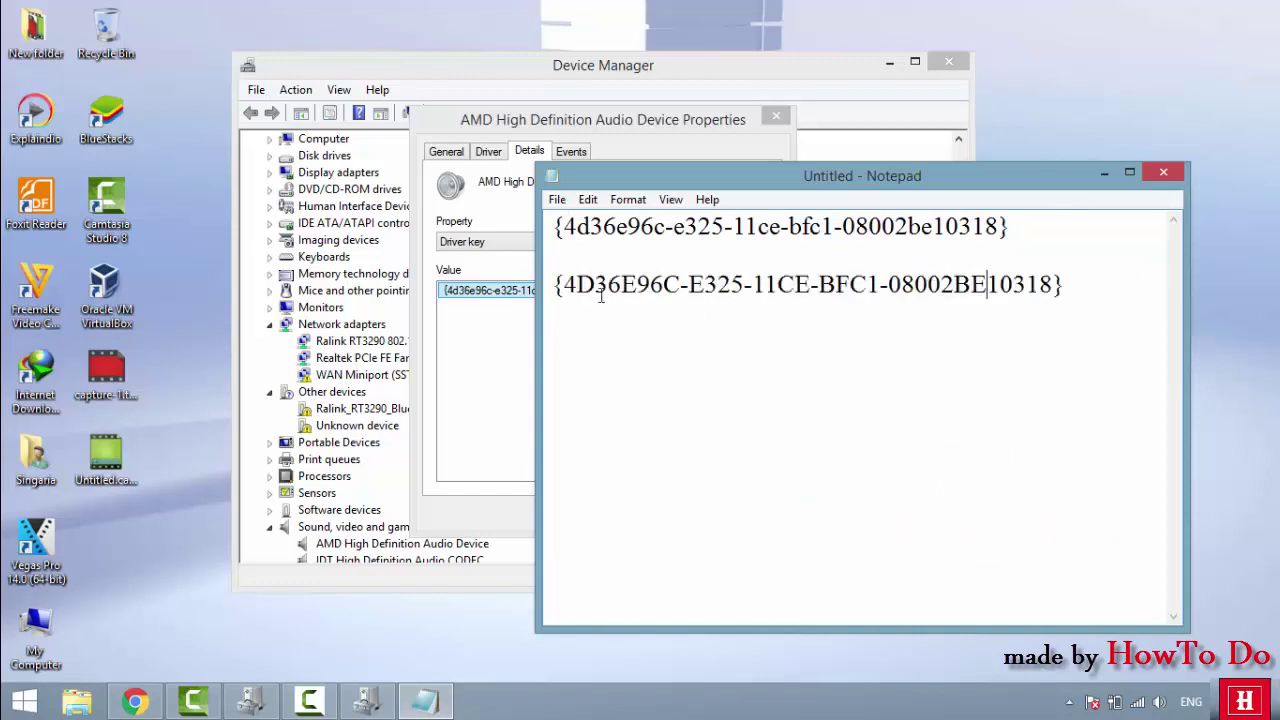
# Close the AMD High Definition Audio Device properties and Device Manager, leaving the Notepad document open.
pyautogui.click(662, 122)
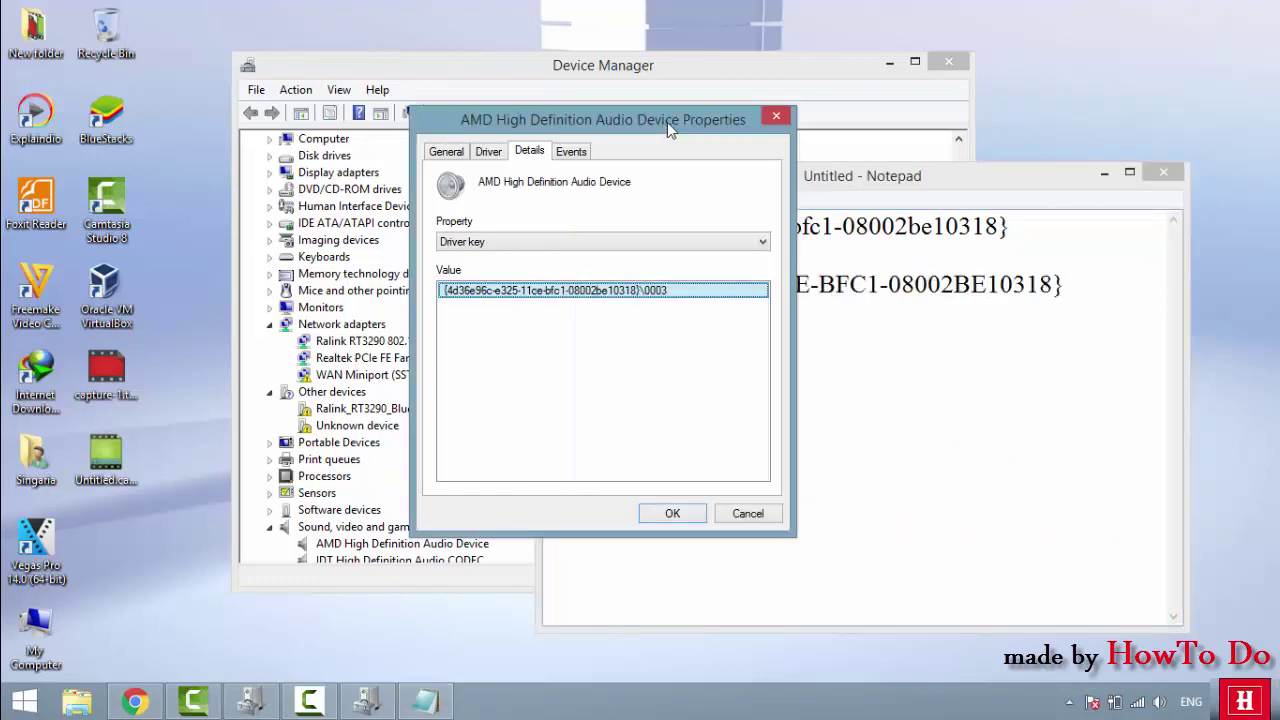
pyautogui.click(774, 116)
pyautogui.click(949, 63)
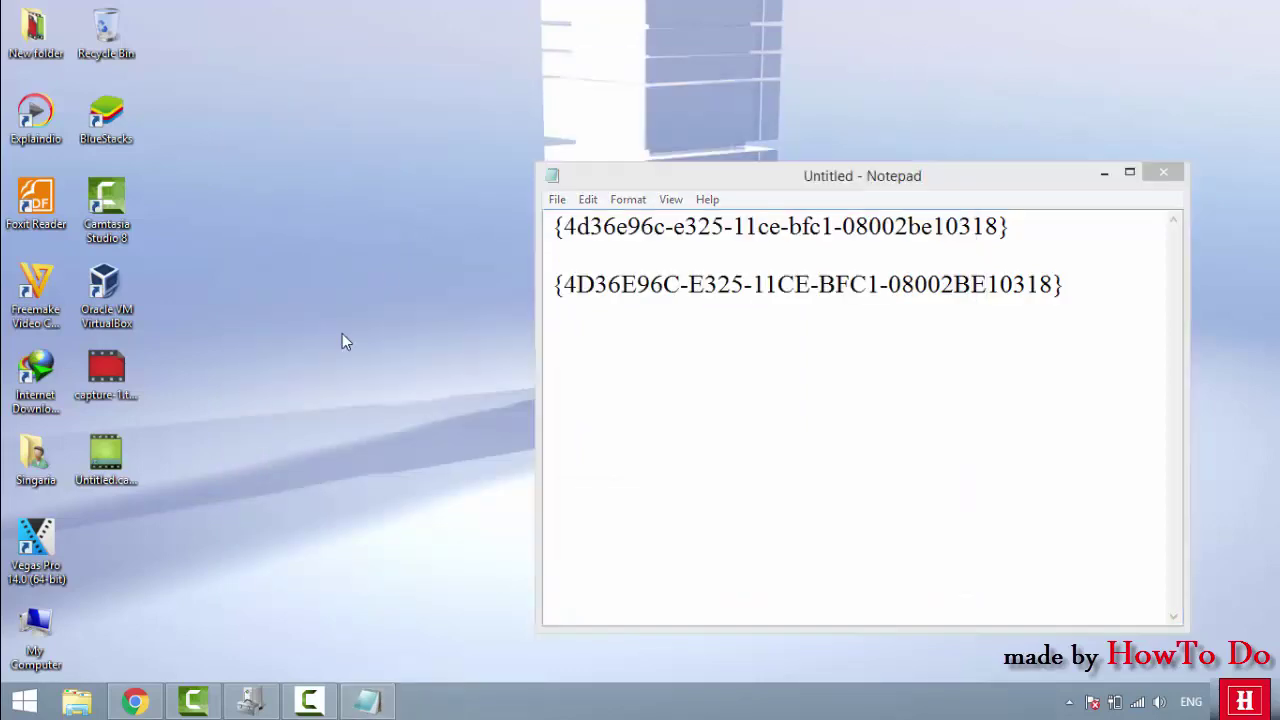
# Open Registry Editor by running regedit.
pyautogui.press('super+r')
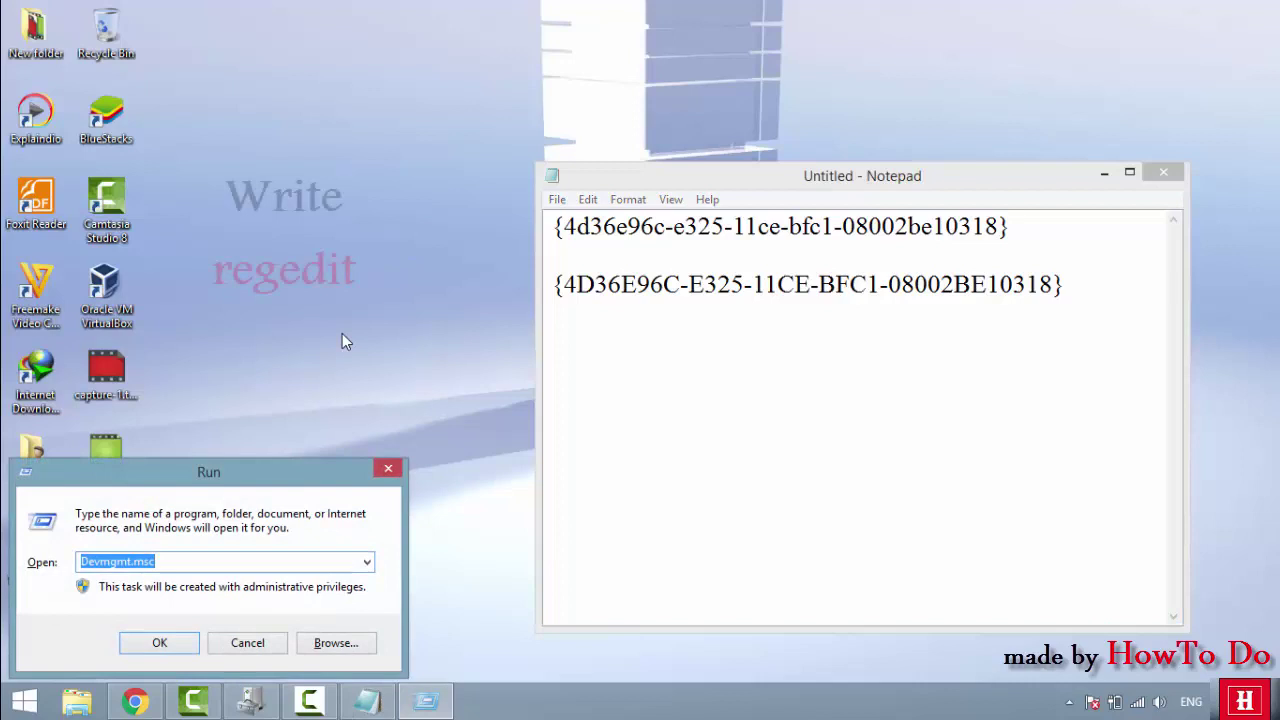
pyautogui.write('re')
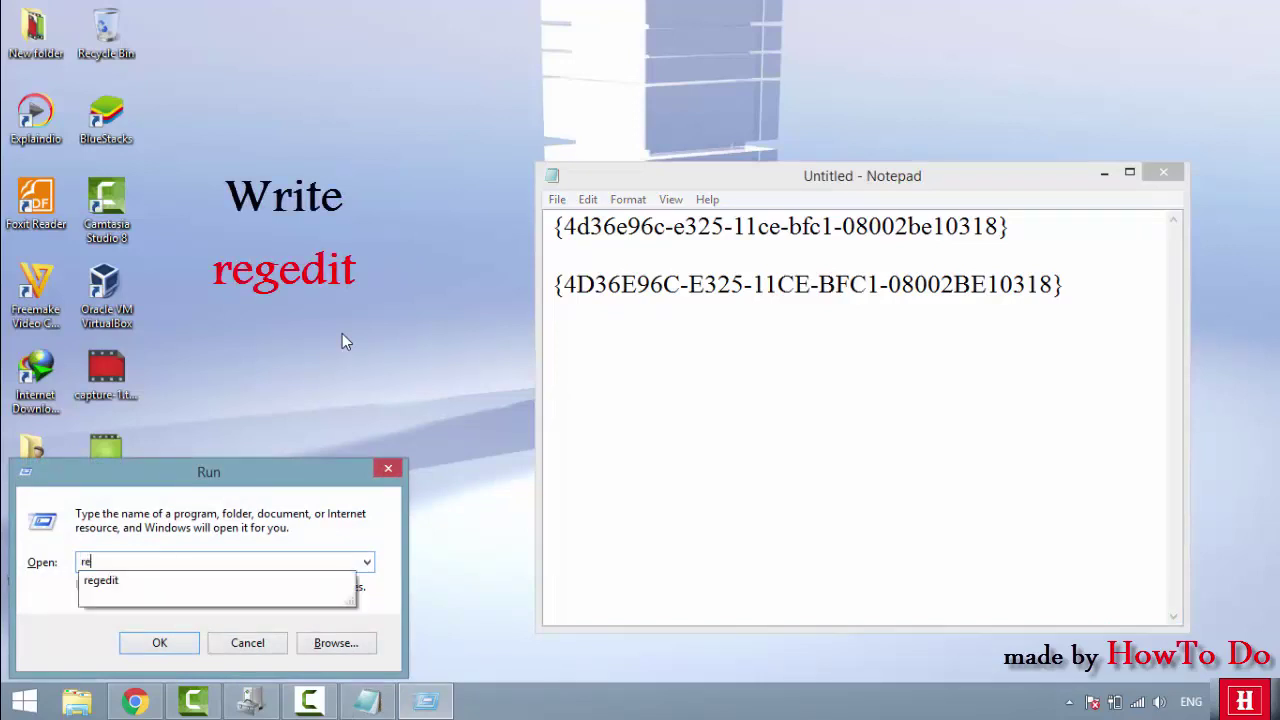
pyautogui.click(102, 582)
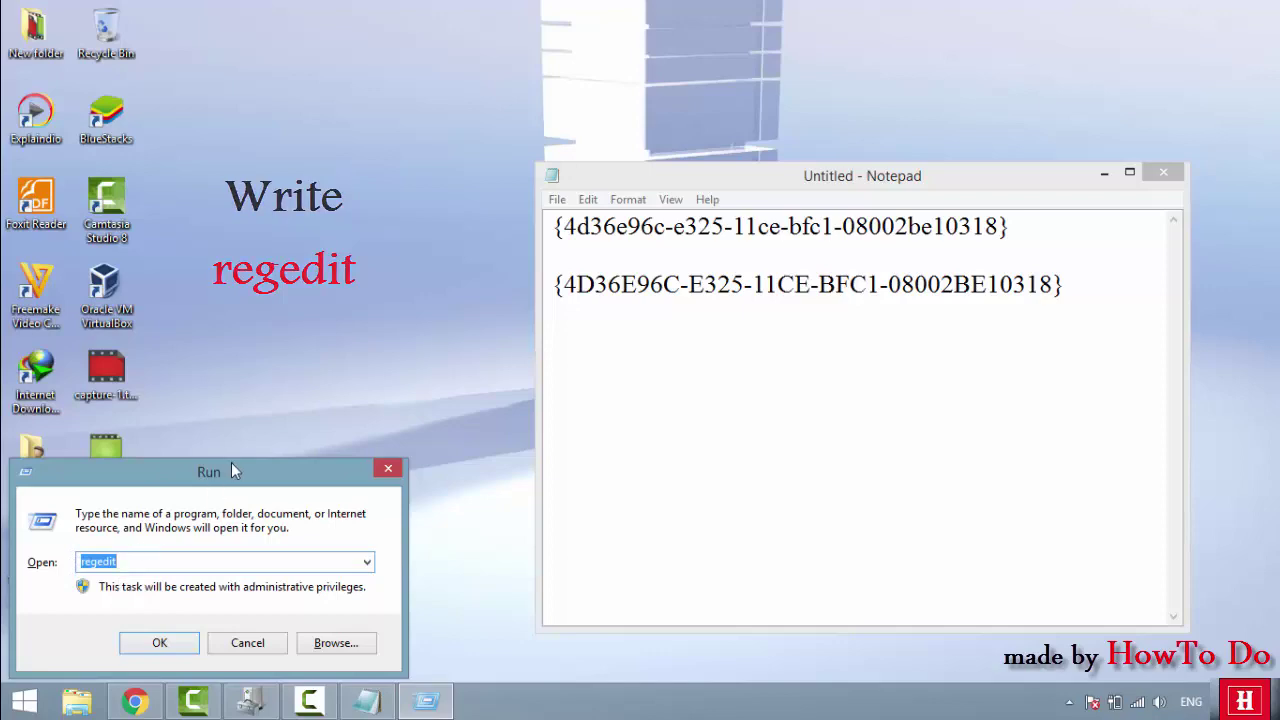
pyautogui.moveTo(236, 470); pyautogui.dragTo(403, 345)
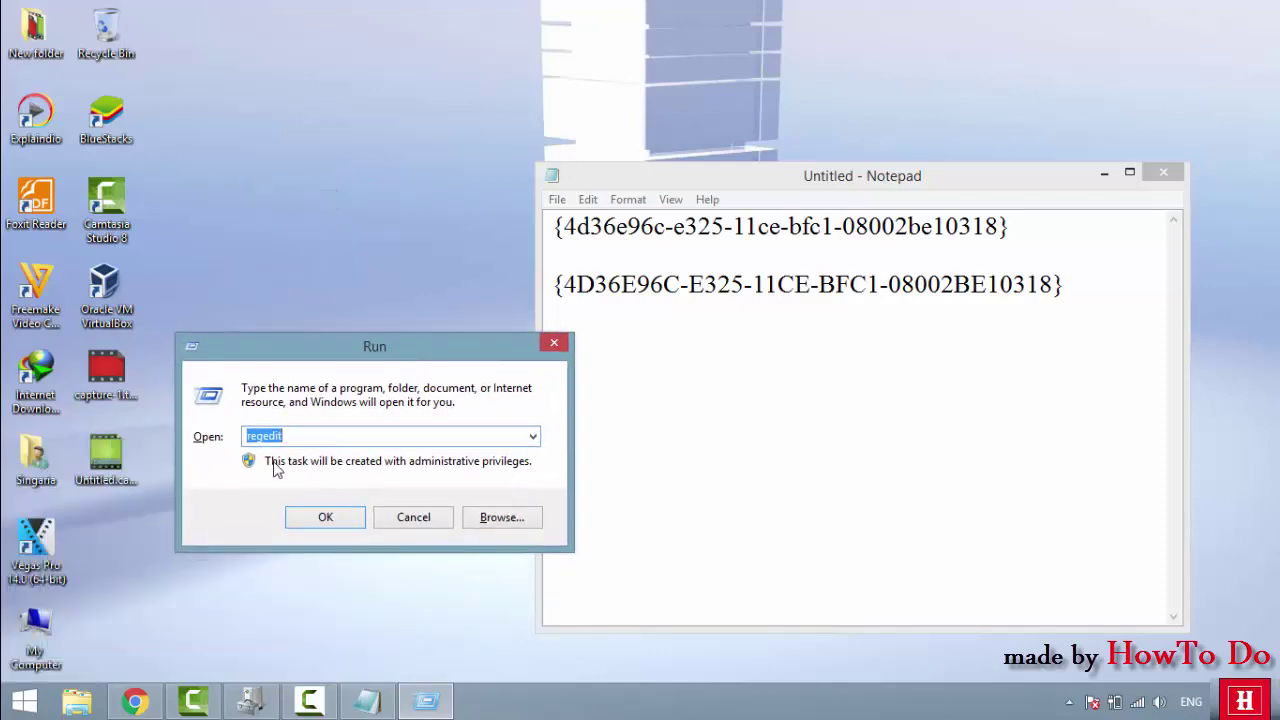
pyautogui.click(300, 435)
pyautogui.click(325, 519)
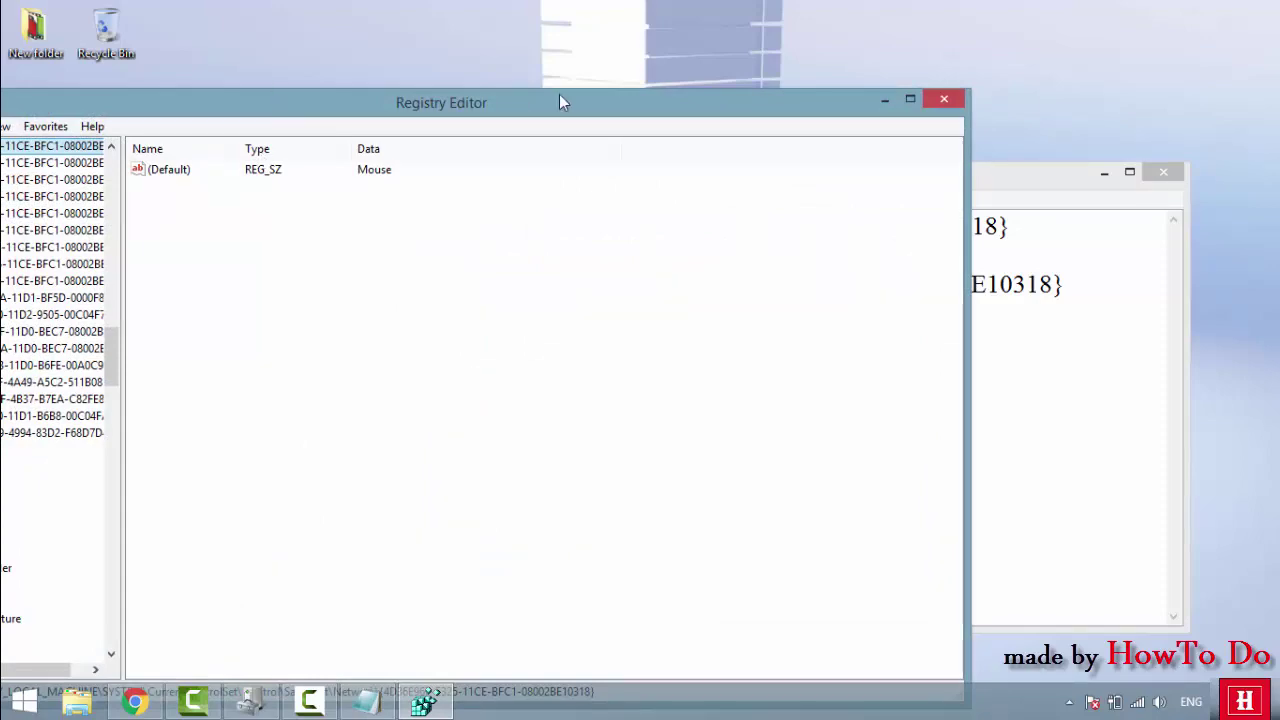
# Move the Registry Editor window fully into view and reset the tree so HKEY_LOCAL_MACHINE shows only its collapsed first-level keys.
pyautogui.moveTo(561, 101); pyautogui.dragTo(940, 94)
pyautogui.moveTo(497, 342); pyautogui.dragTo(495, 150)
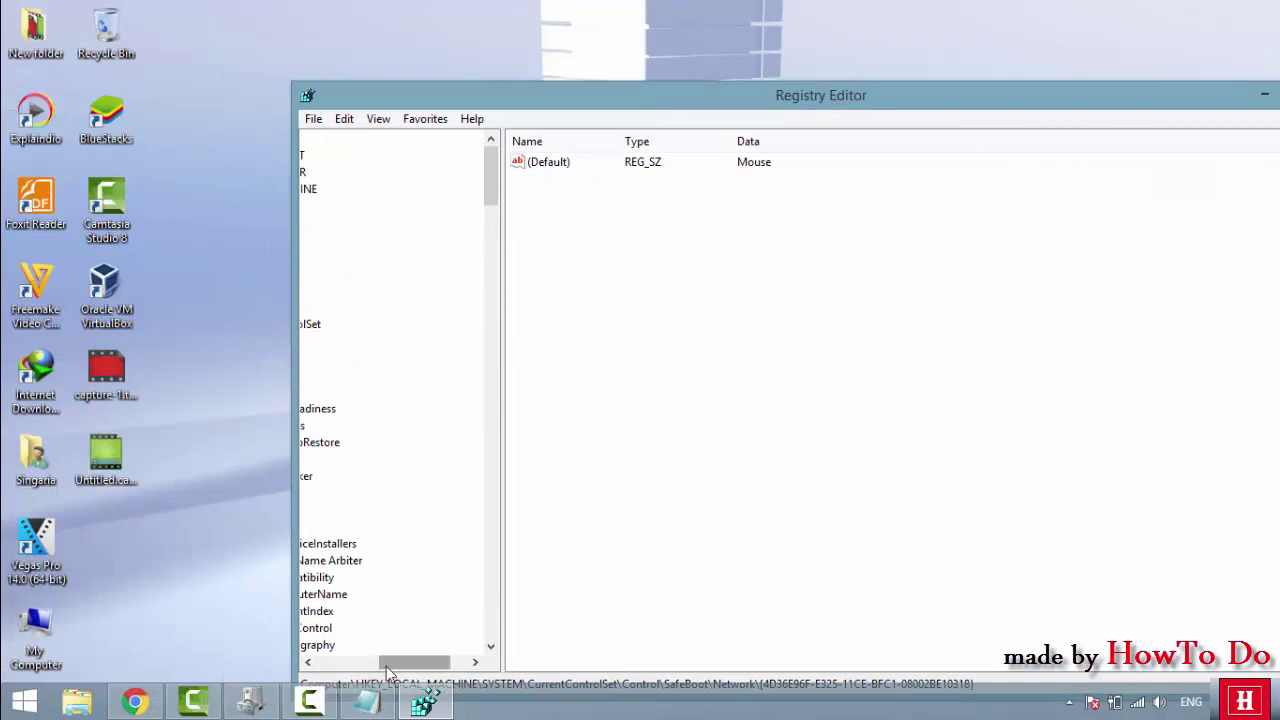
pyautogui.moveTo(390, 668)
pyautogui.mouseDown()
pyautogui.moveTo(223, 657)
pyautogui.moveTo(254, 672)
pyautogui.moveTo(322, 666)
pyautogui.mouseUp()
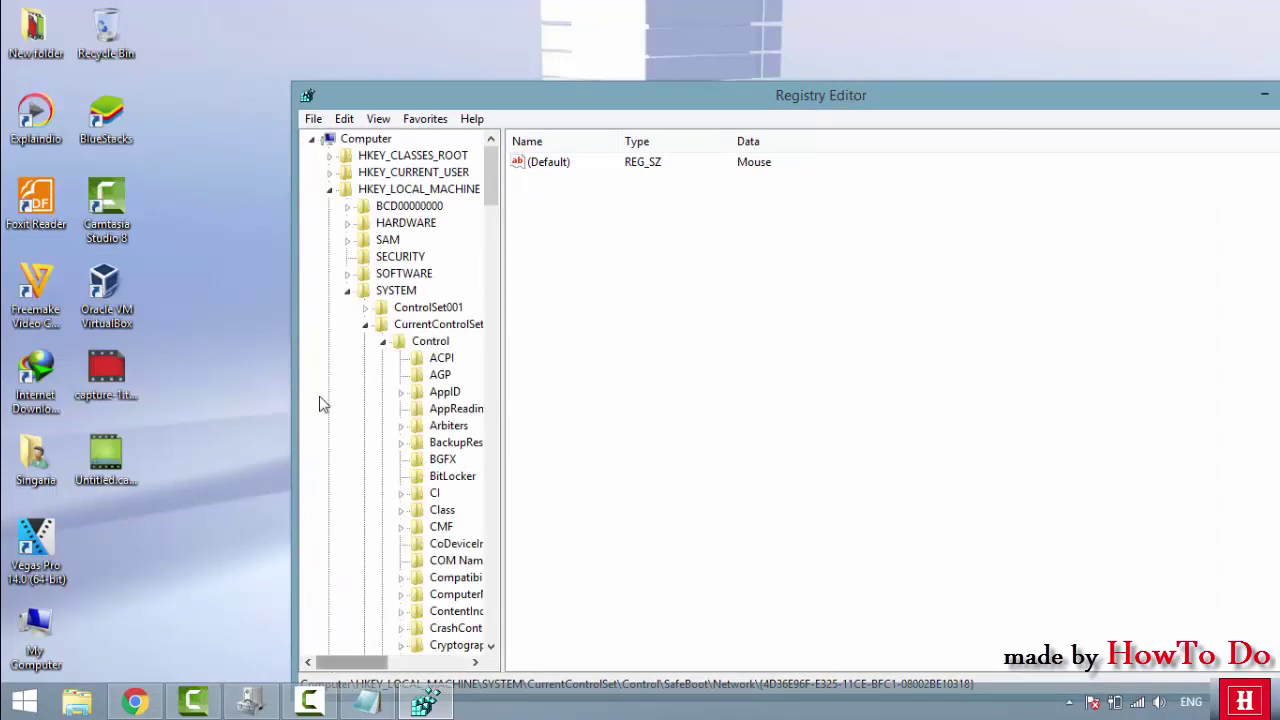
pyautogui.doubleClick(400, 189)
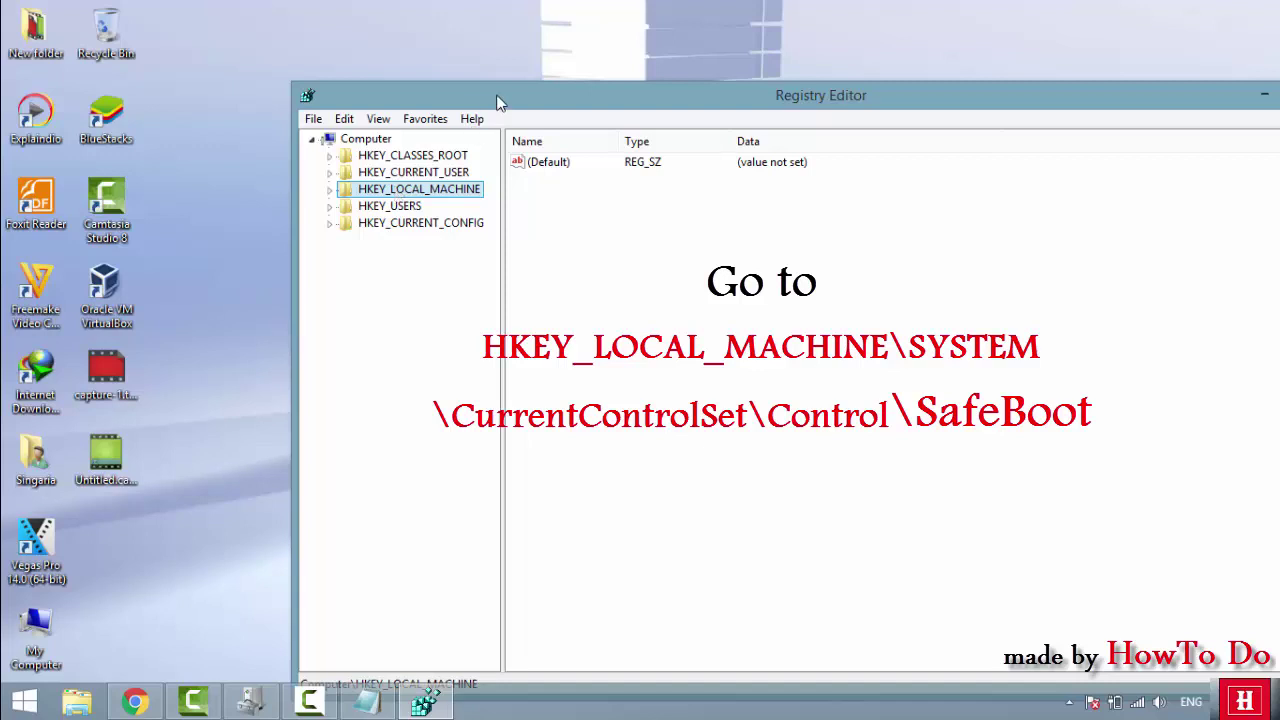
pyautogui.moveTo(482, 90); pyautogui.dragTo(287, 52)
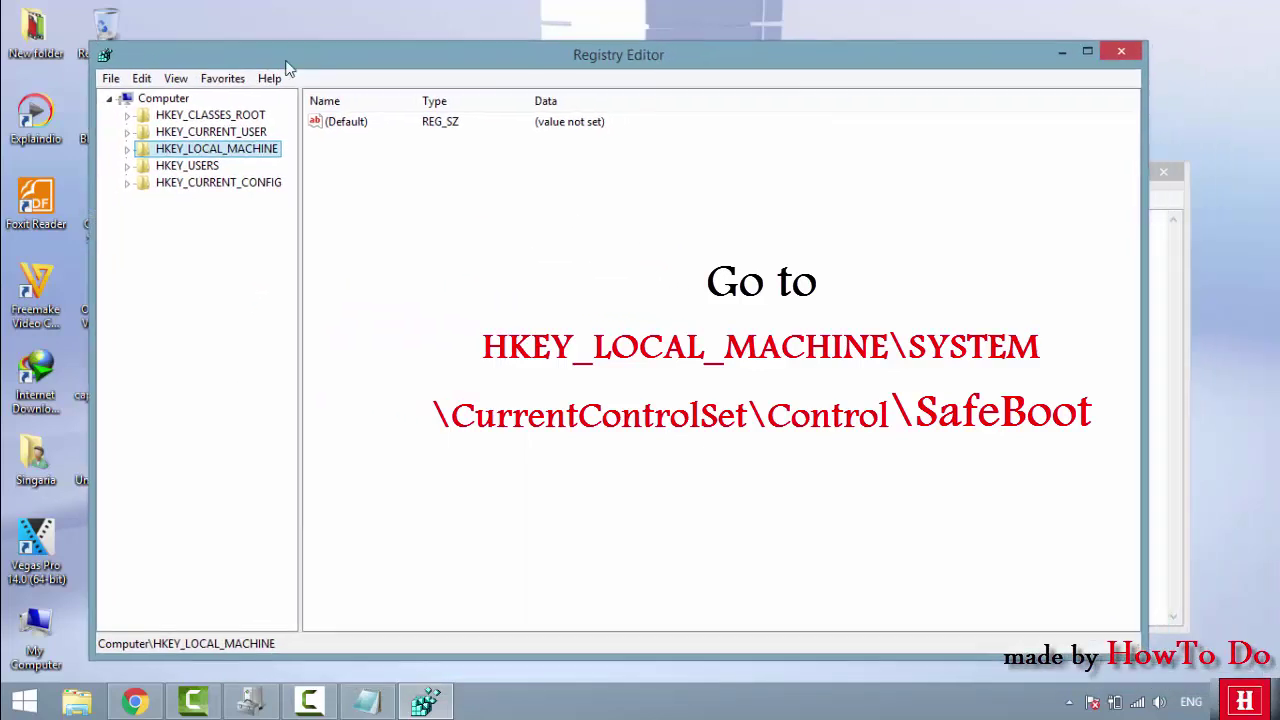
pyautogui.click(127, 150)
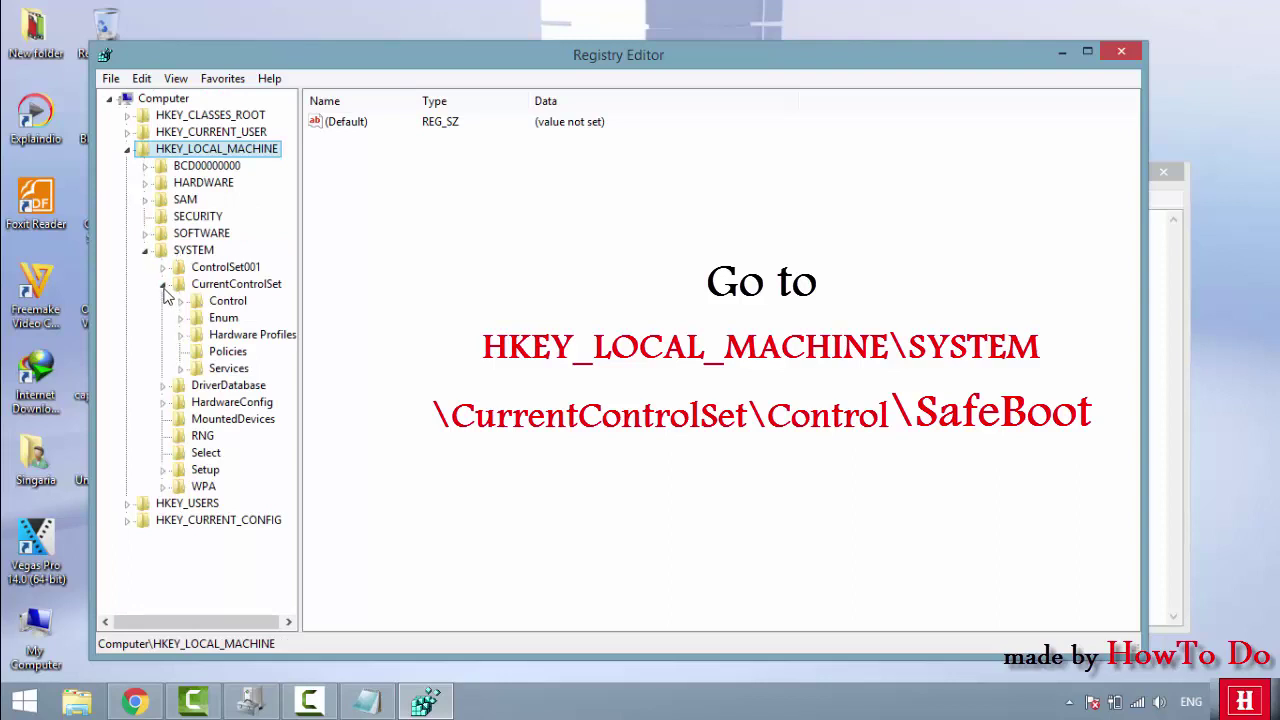
pyautogui.click(163, 285)
pyautogui.click(145, 250)
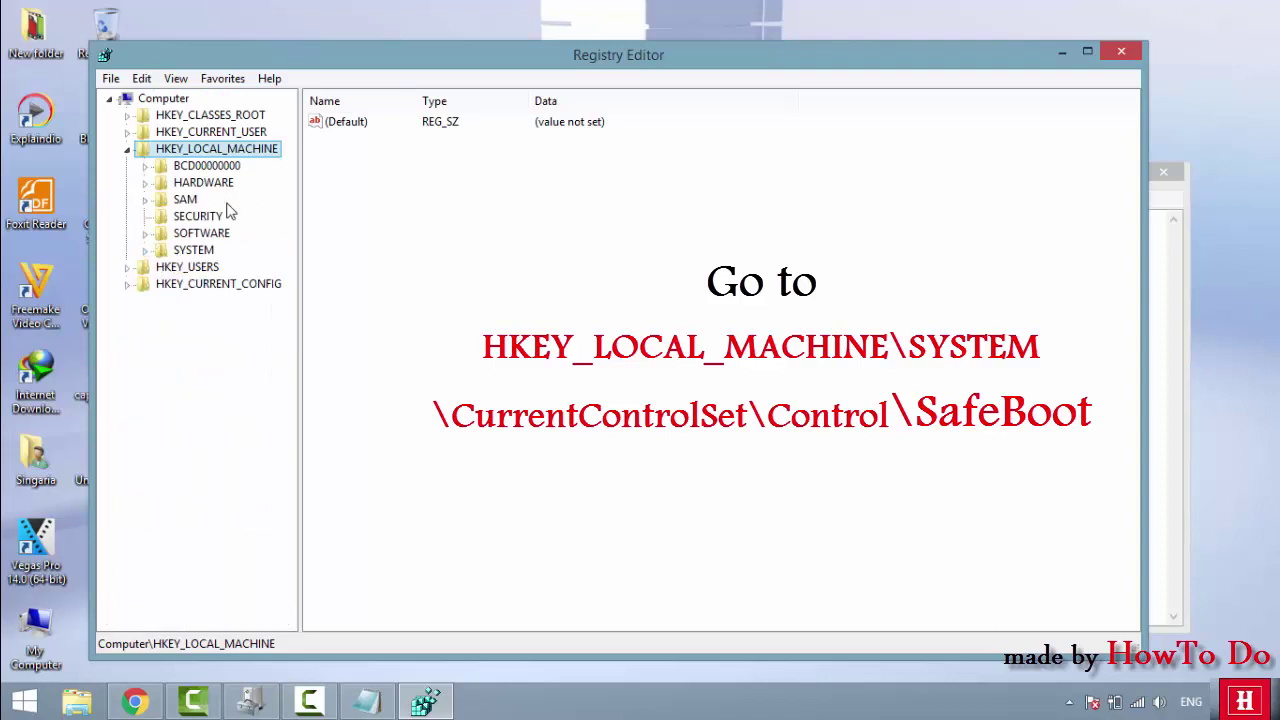
# Expand the registry path HKEY_LOCAL_MACHINE\SYSTEM\CurrentControlSet\Control.
pyautogui.doubleClick(196, 250)
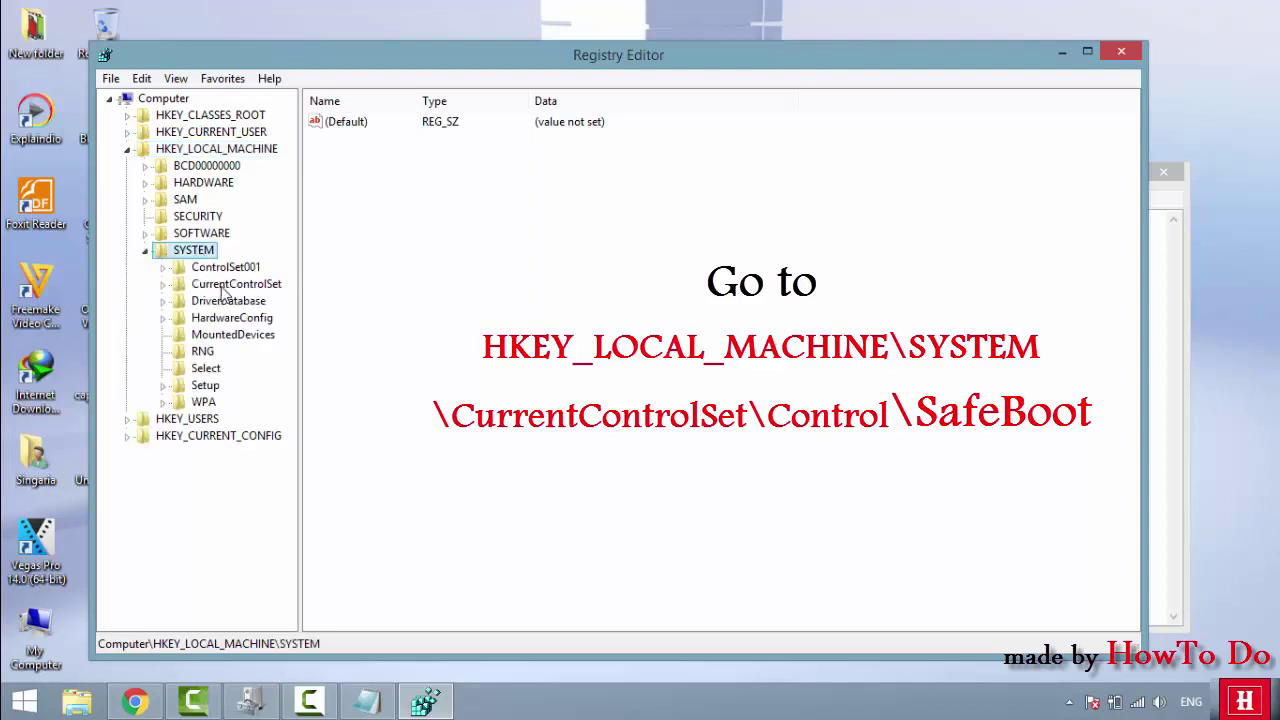
pyautogui.click(228, 285)
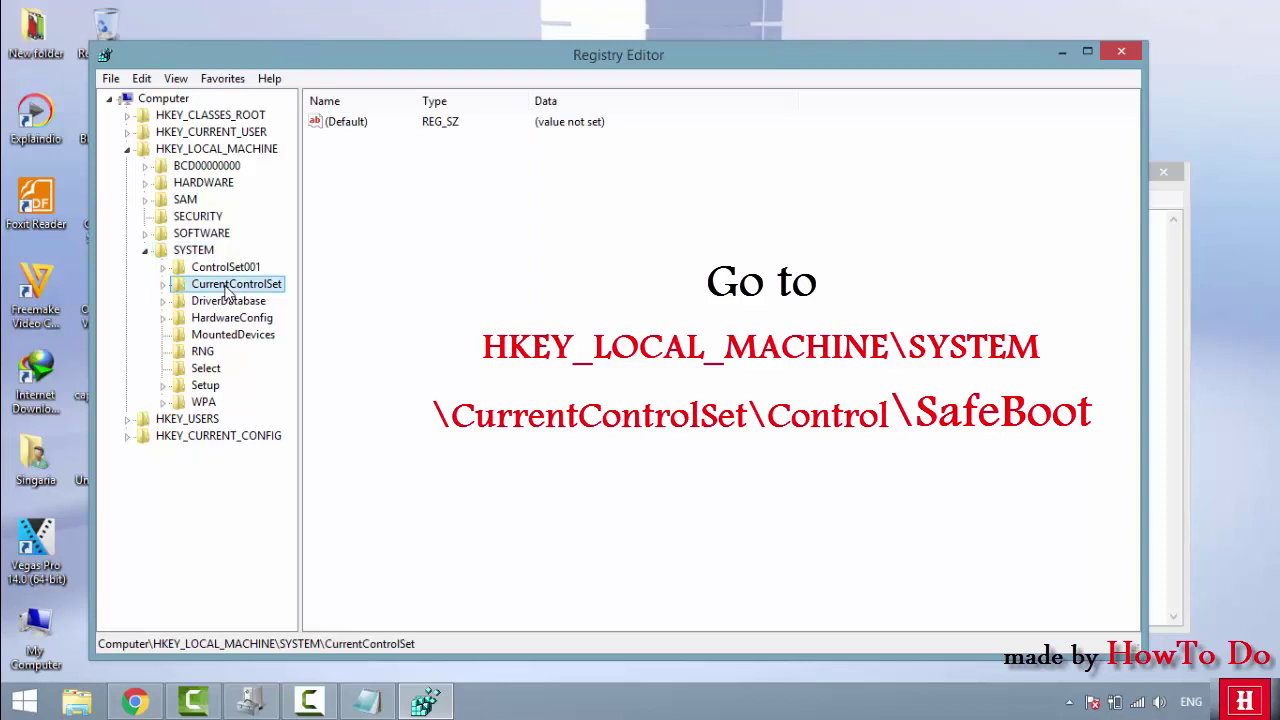
pyautogui.doubleClick(226, 286)
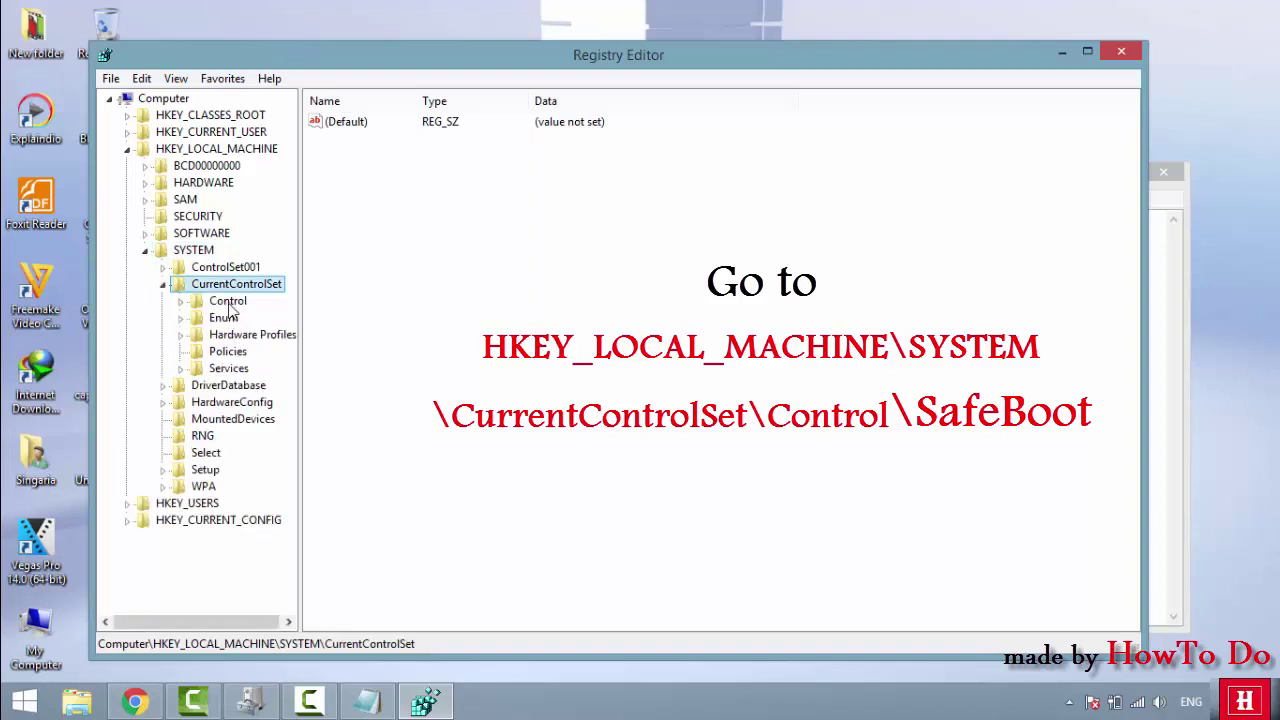
pyautogui.doubleClick(231, 303)
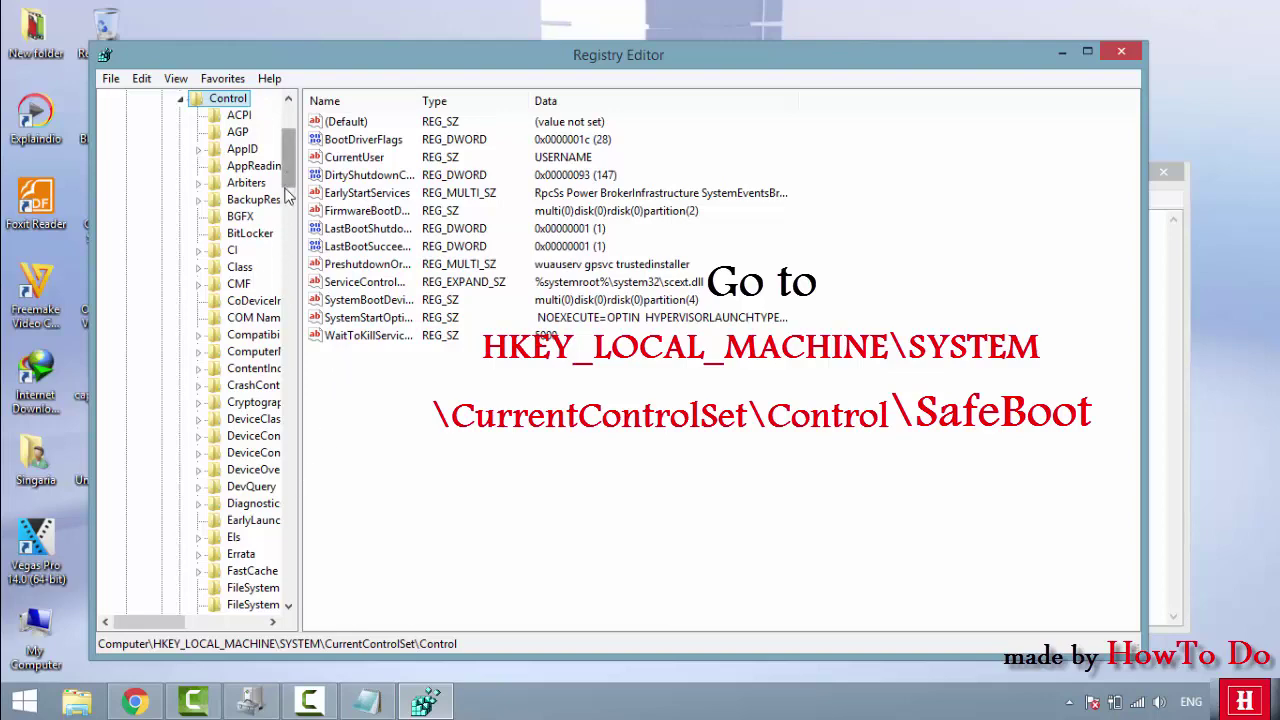
# Collapse the open branches of SafeBoot under Control, and reopen SafeBoot with its Network subkey expanded.
pyautogui.moveTo(285, 196); pyautogui.dragTo(295, 270)
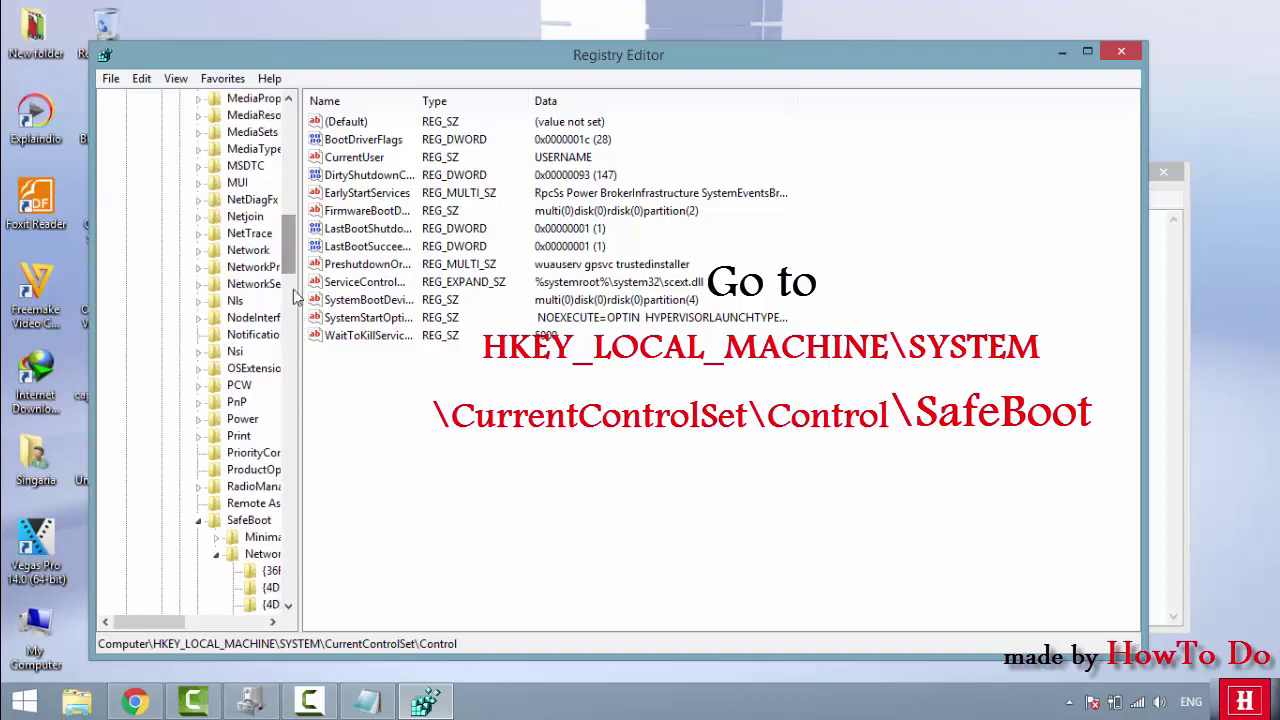
pyautogui.click(216, 554)
pyautogui.click(199, 521)
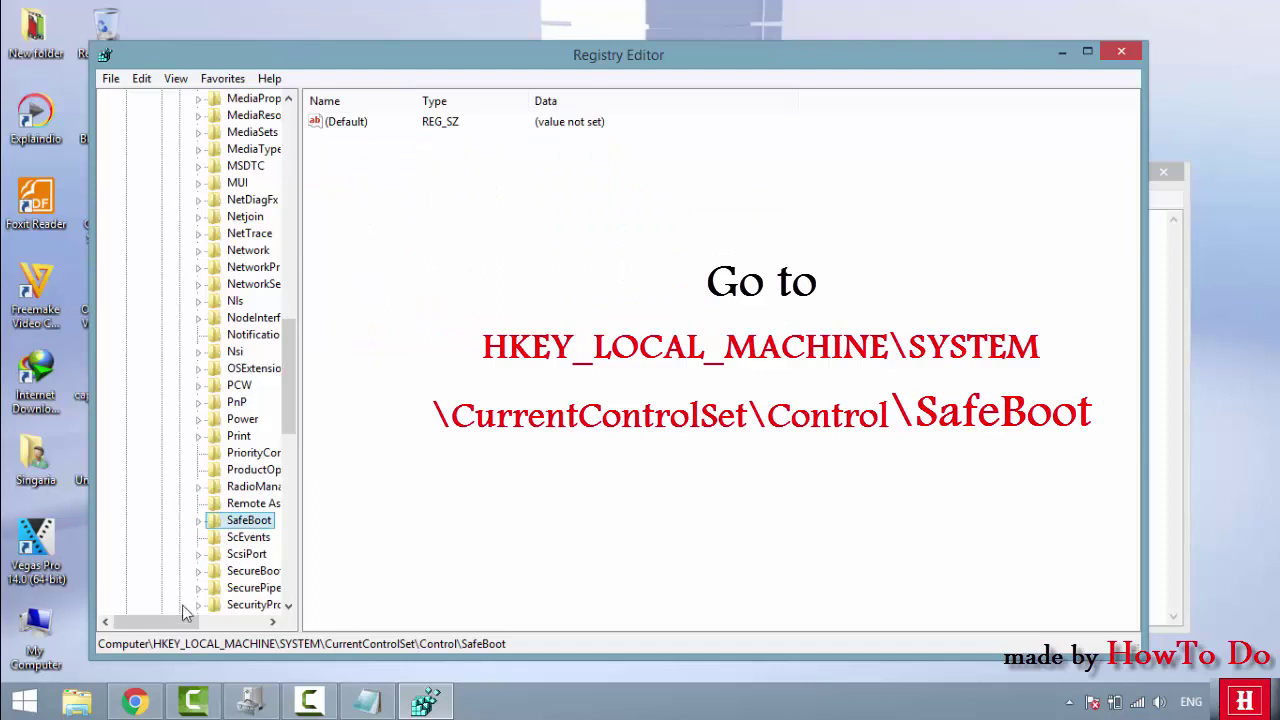
pyautogui.moveTo(184, 622)
pyautogui.mouseDown()
pyautogui.moveTo(228, 621)
pyautogui.moveTo(197, 621)
pyautogui.mouseUp()
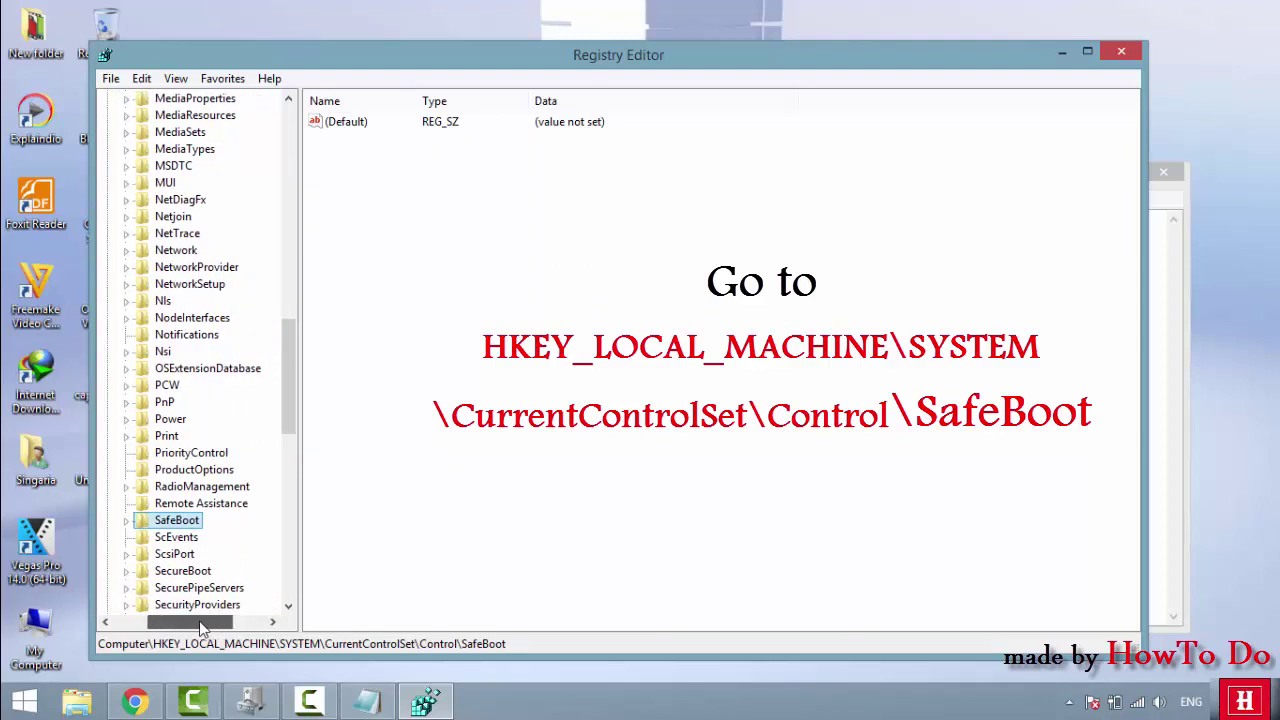
pyautogui.doubleClick(176, 521)
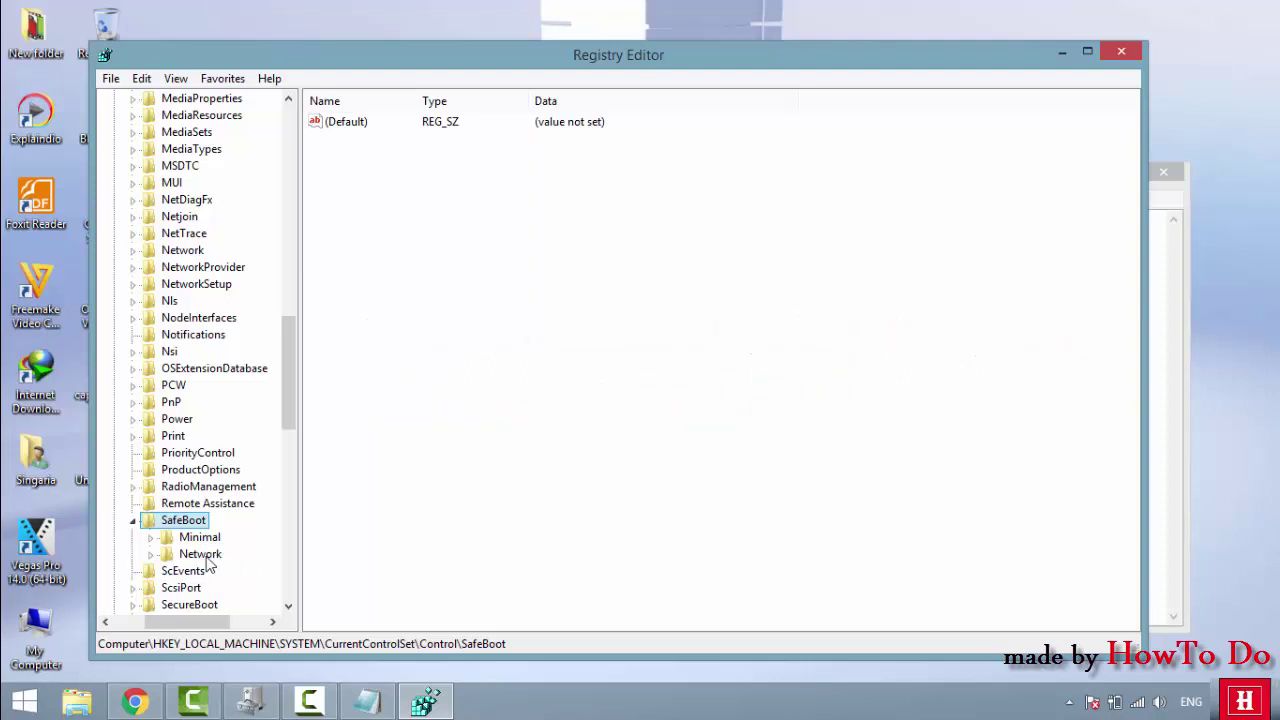
pyautogui.click(201, 555)
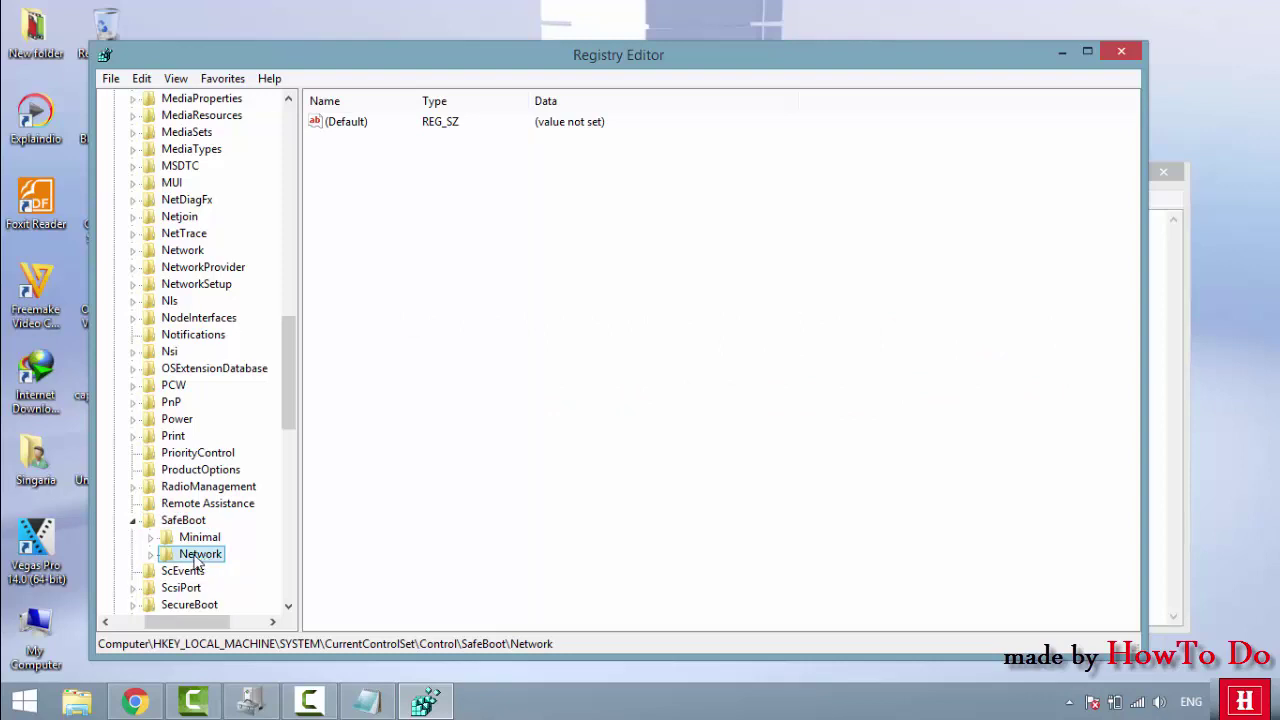
pyautogui.doubleClick(197, 558)
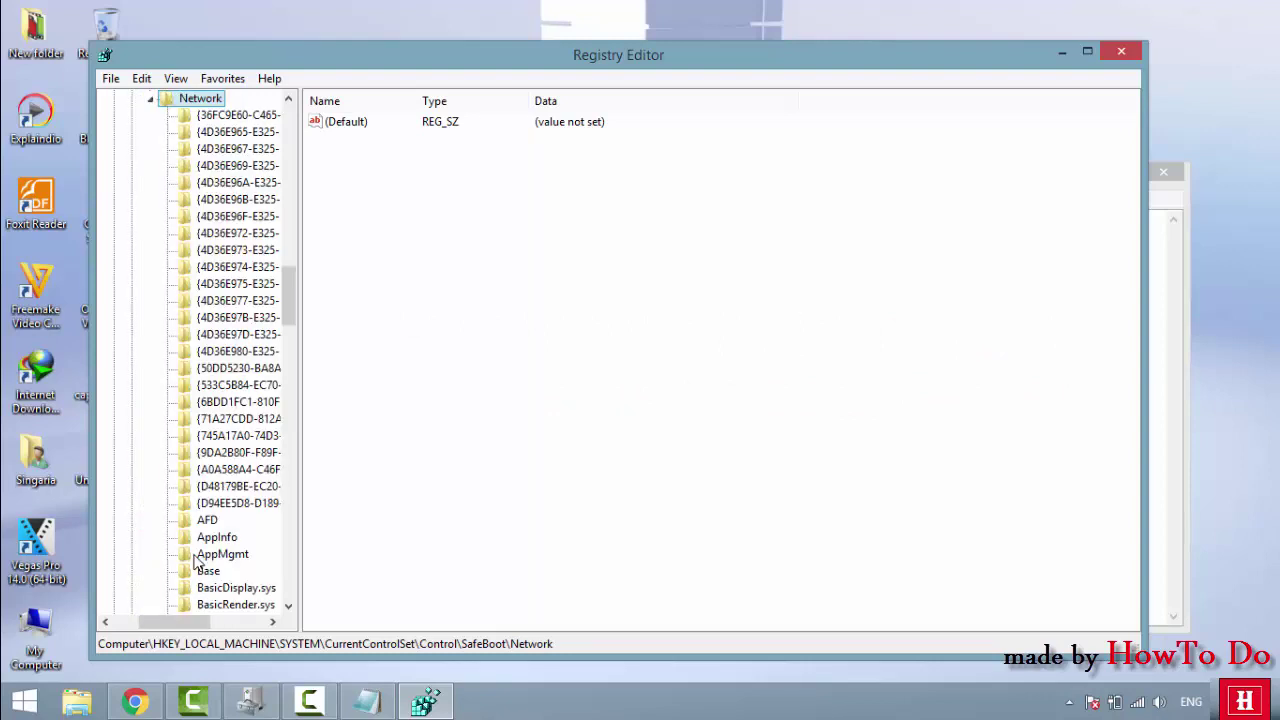
# Create a new key under SafeBoot\Network.
pyautogui.rightClick(201, 104)
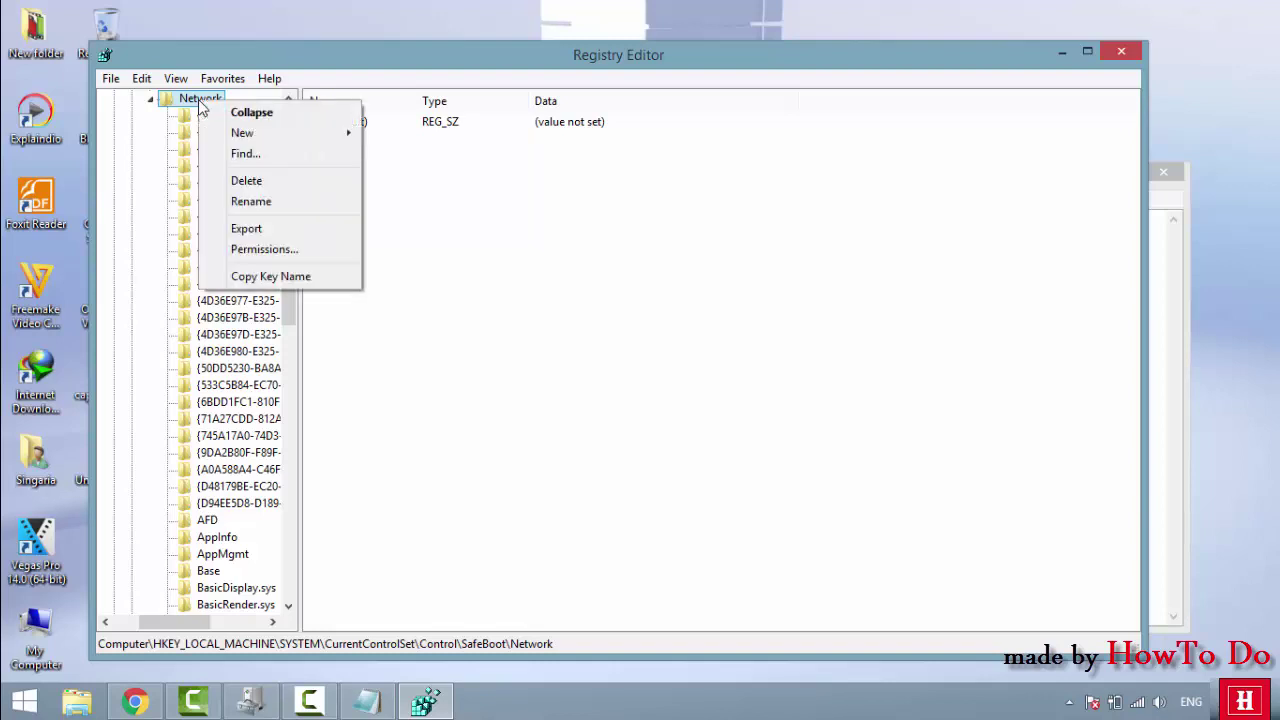
pyautogui.moveTo(257, 132)
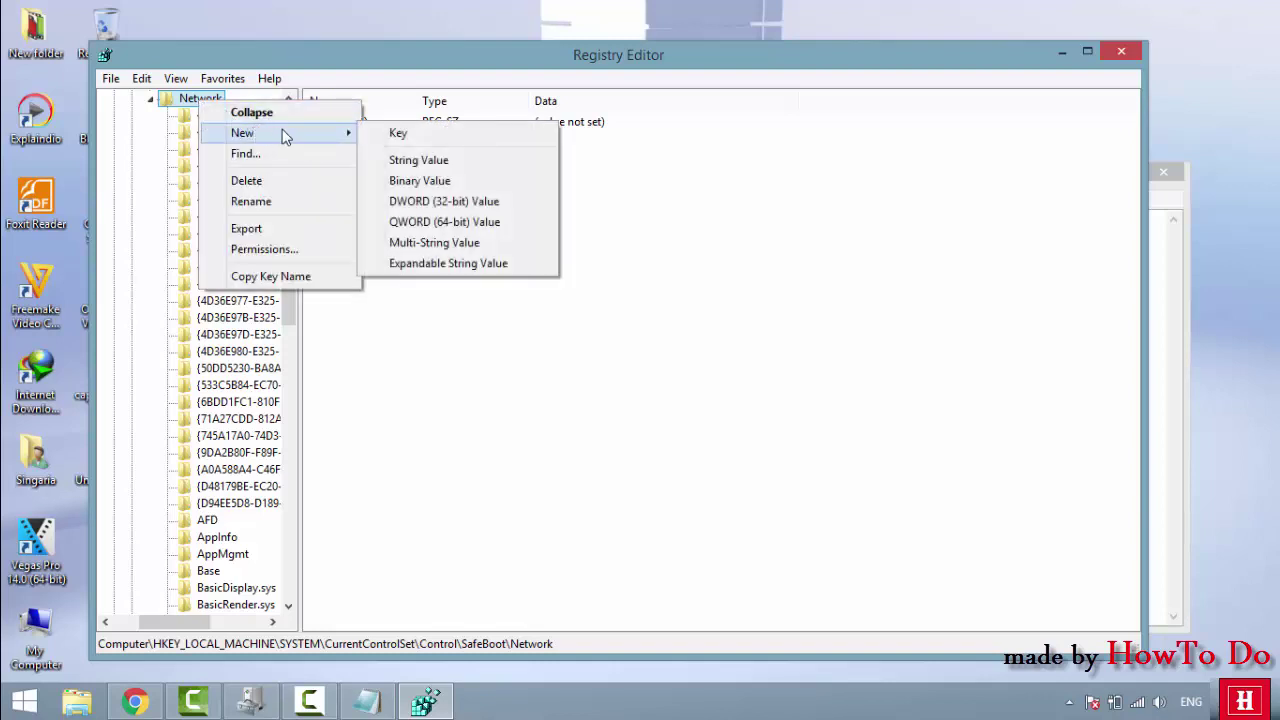
pyautogui.click(425, 132)
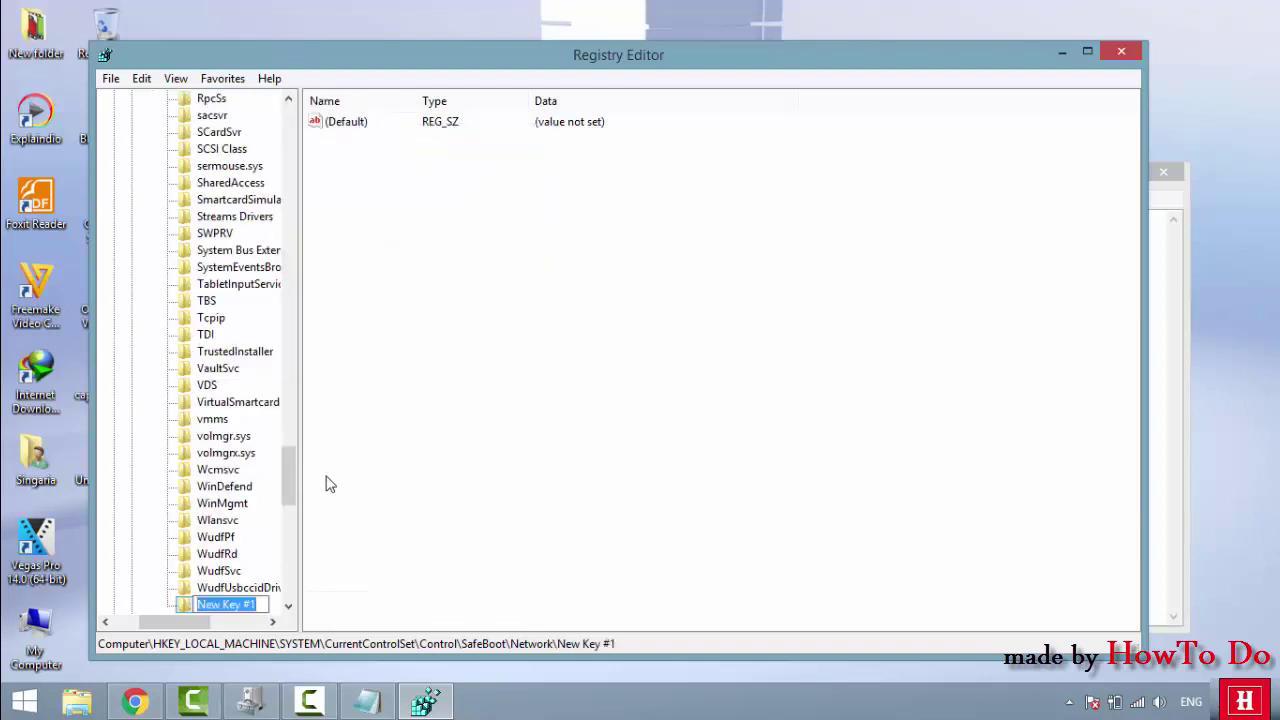
# Switch to Notepad and copy the all-capitals driver key {4D36E96C-E325-11CE-BFC1-08002BE10318}.
pyautogui.click(367, 702)
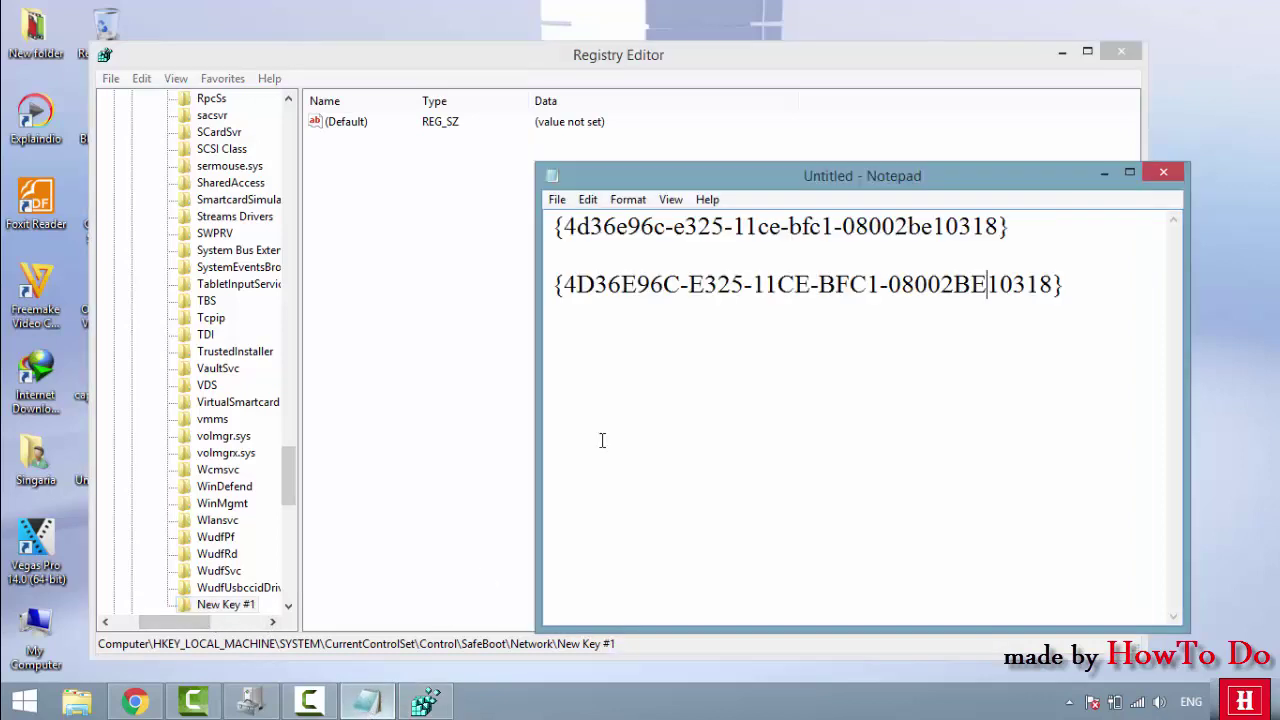
pyautogui.moveTo(1066, 285); pyautogui.dragTo(557, 292)
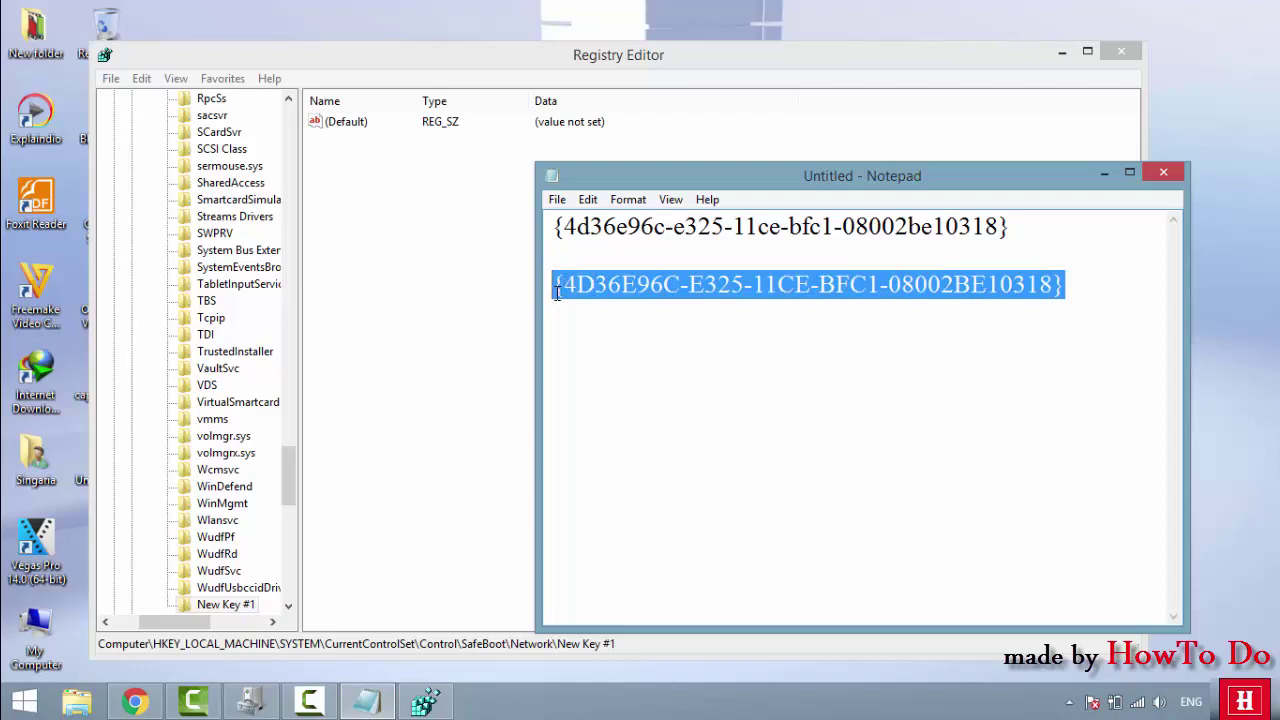
# Return to Registry Editor and delete the still unnamed new key under Network.
pyautogui.click(243, 610)
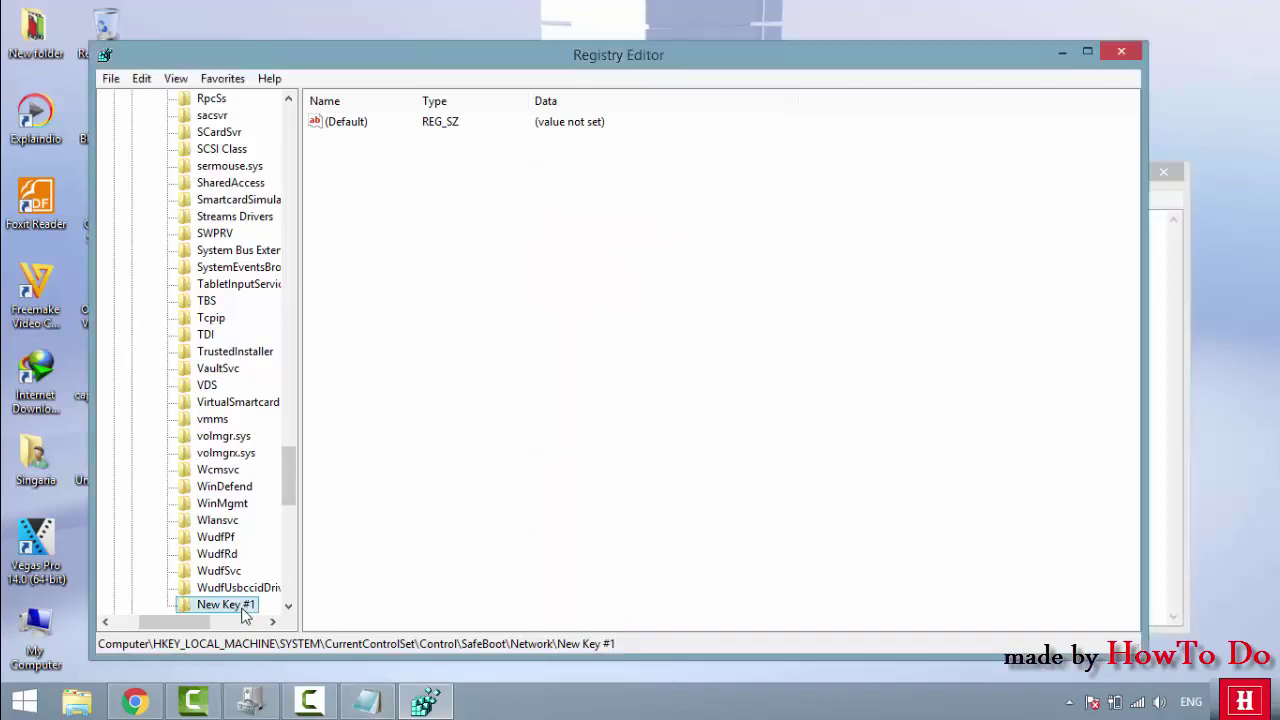
pyautogui.rightClick(243, 610)
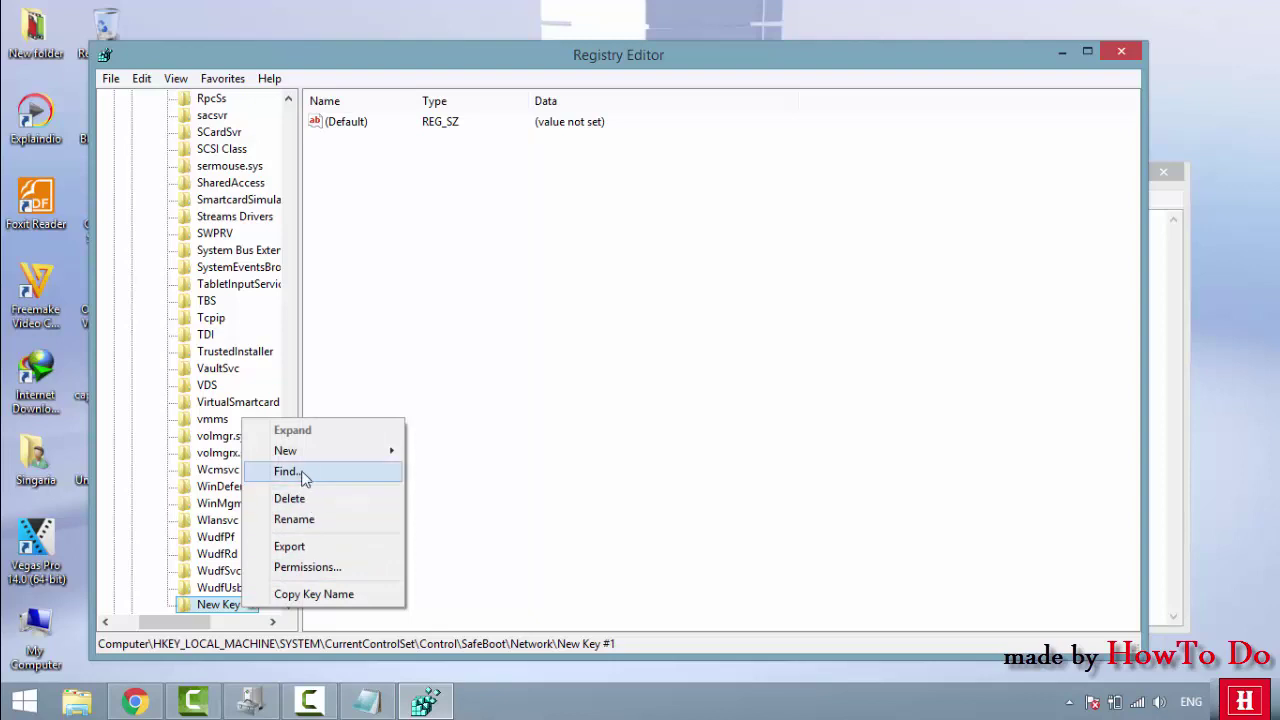
pyautogui.click(302, 498)
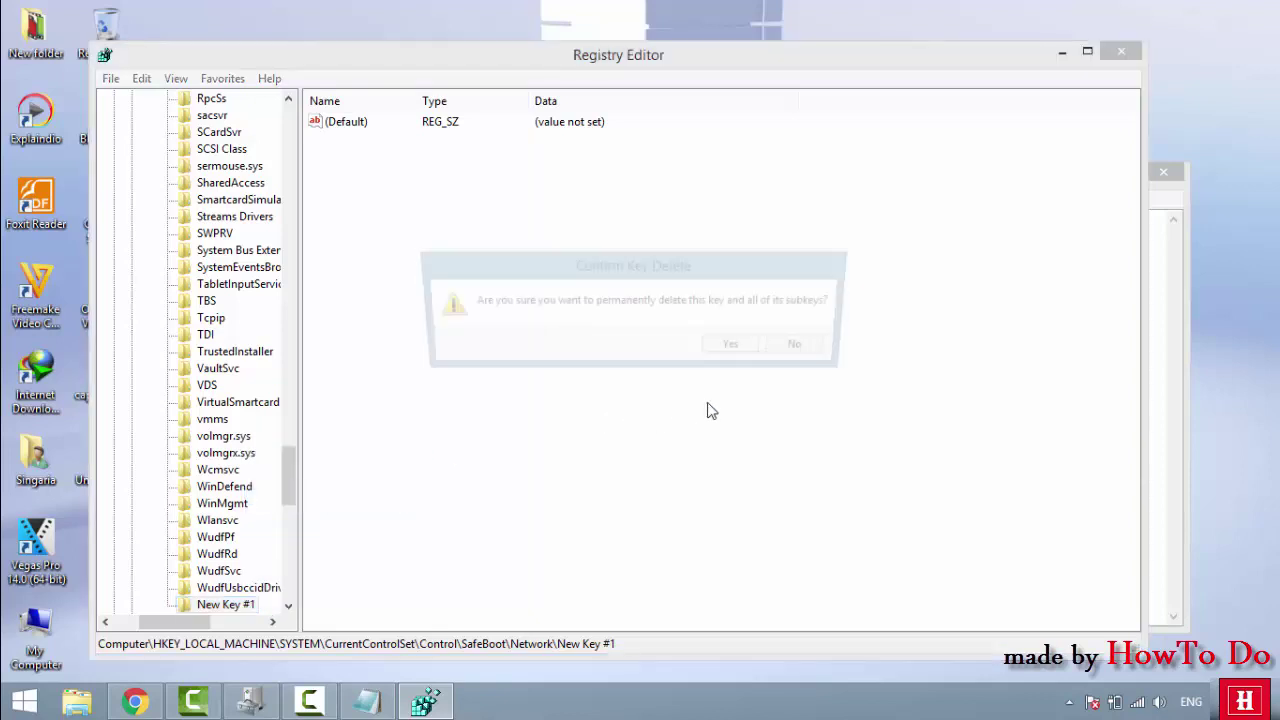
pyautogui.click(740, 345)
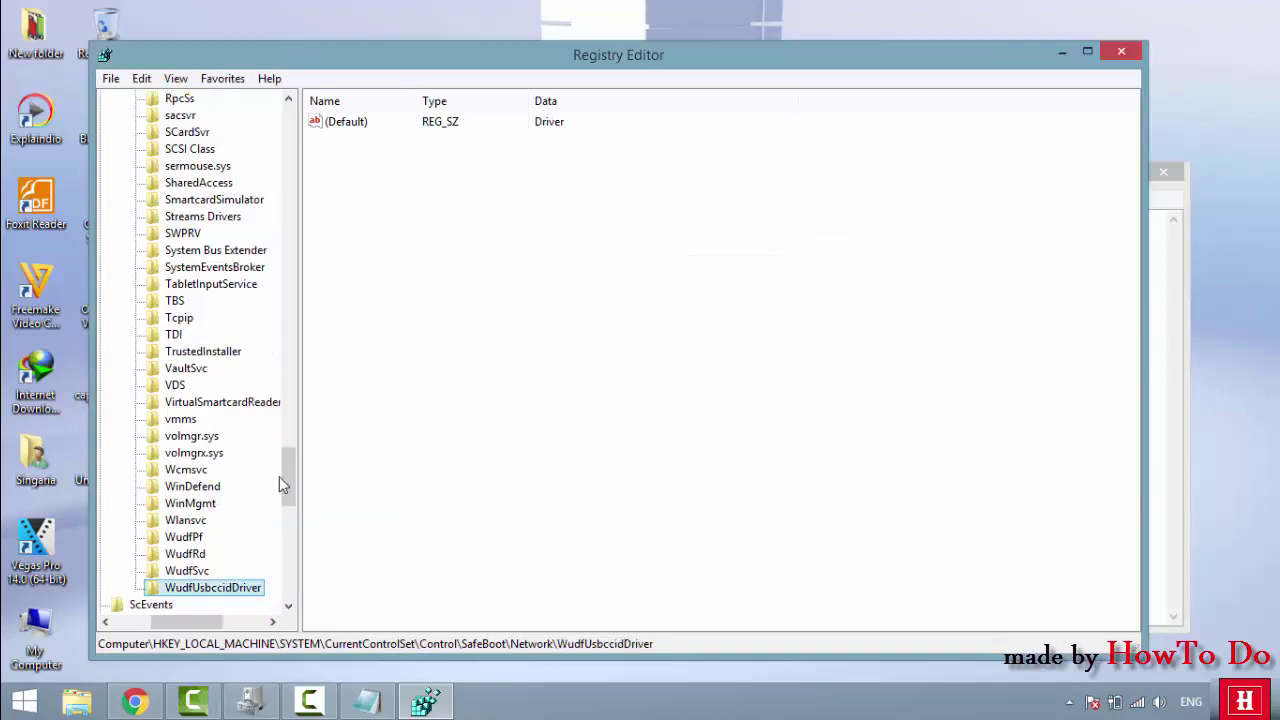
# Create a key under SafeBoot\Network named {4D36E96C-E325-11CE-BFC1-08002BE10318} by pasting the copied driver key.
pyautogui.moveTo(288, 455); pyautogui.dragTo(291, 286)
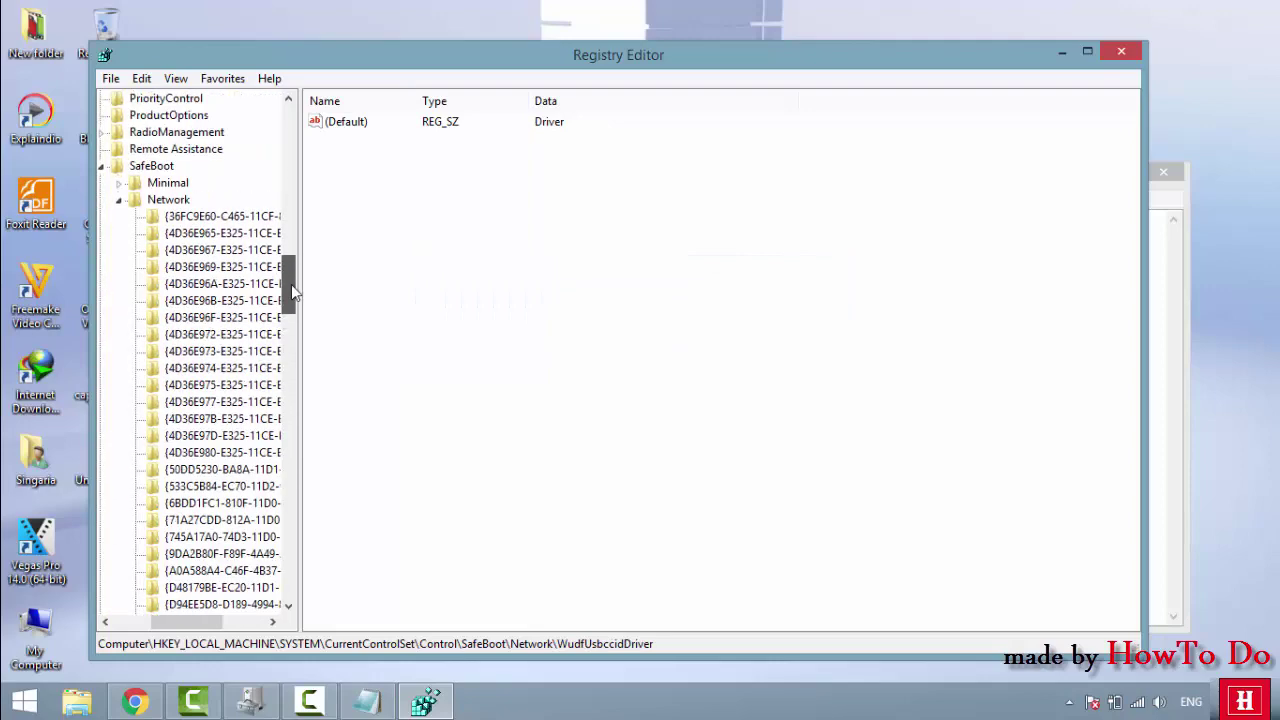
pyautogui.rightClick(172, 200)
pyautogui.moveTo(290, 231)
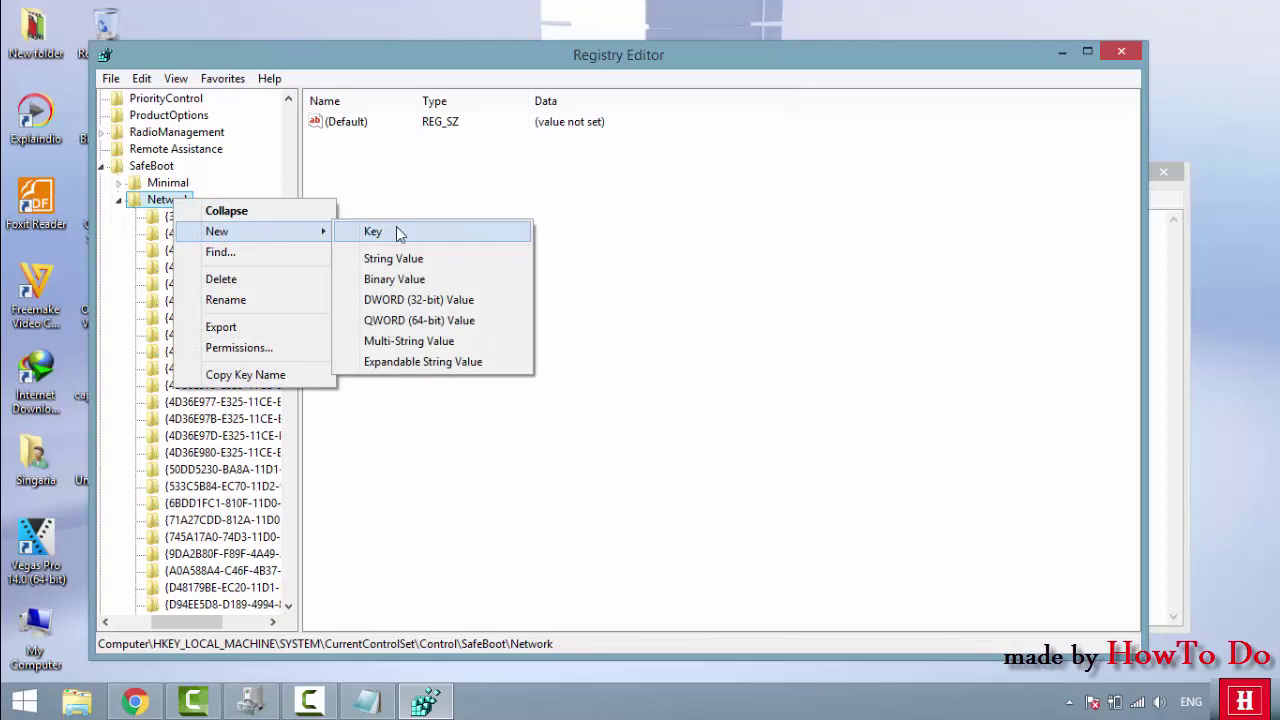
pyautogui.click(400, 233)
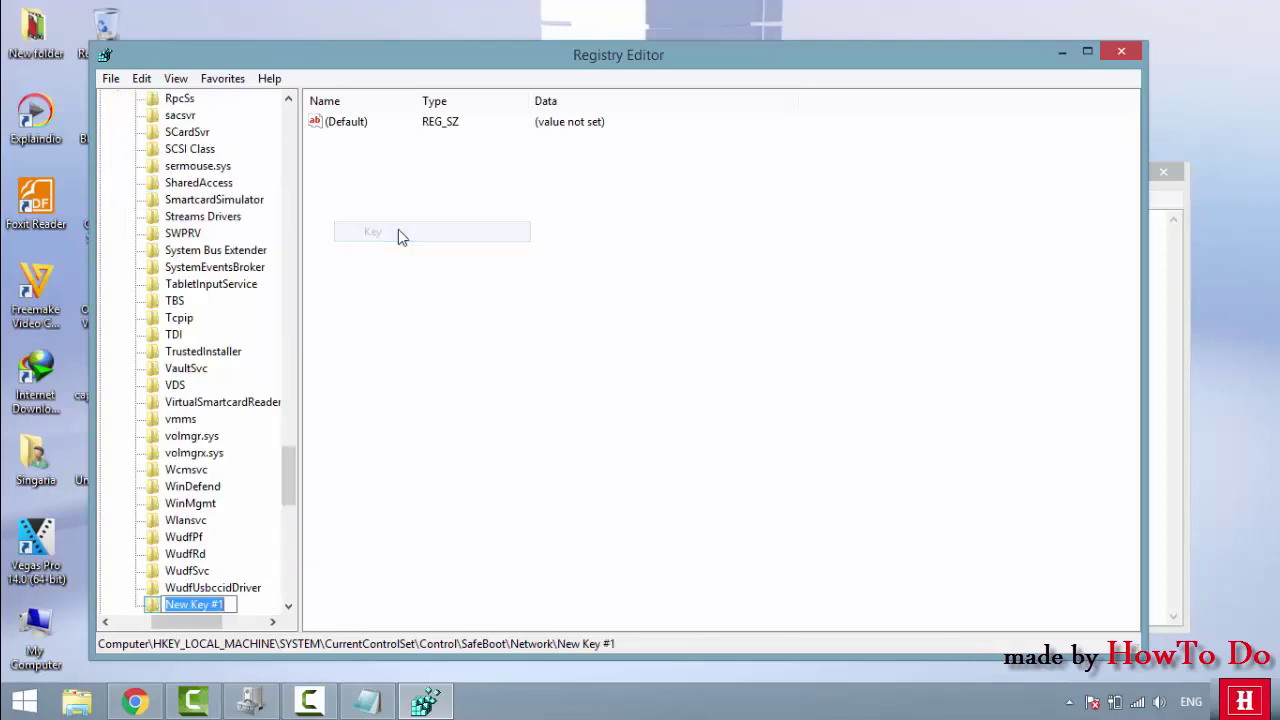
pyautogui.hotkey('ctrl', 'v')
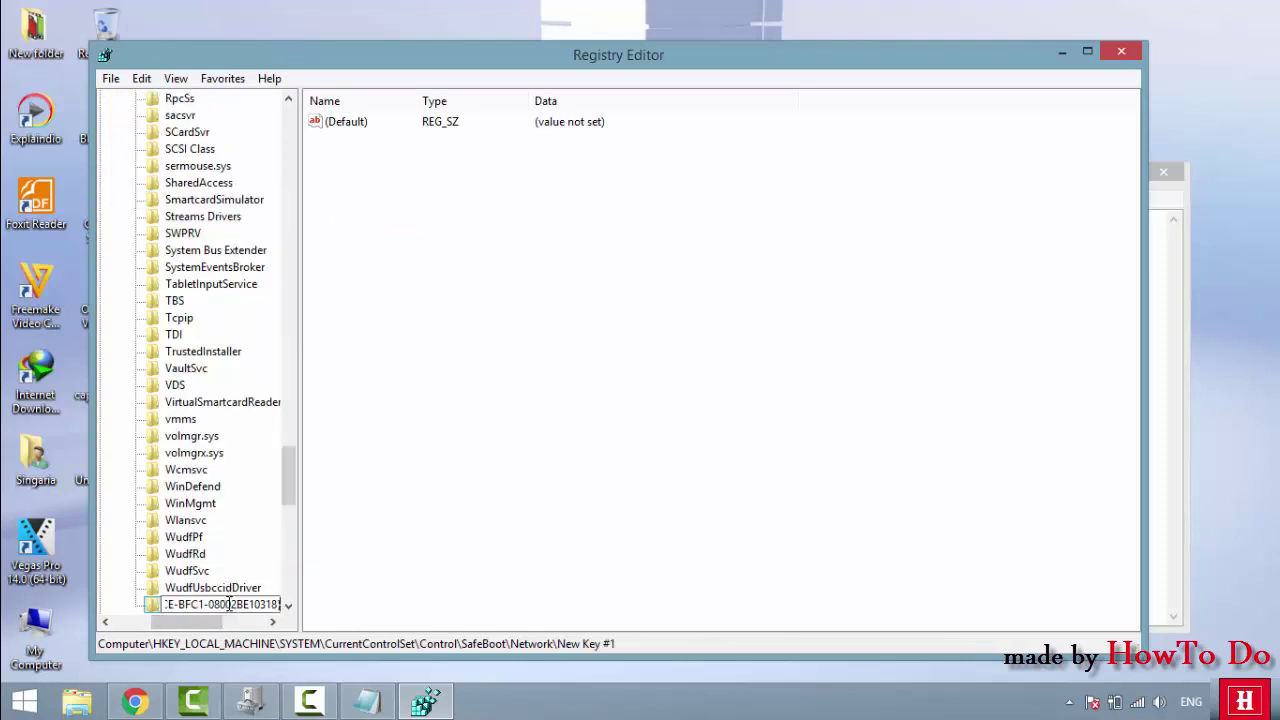
pyautogui.press('Return')
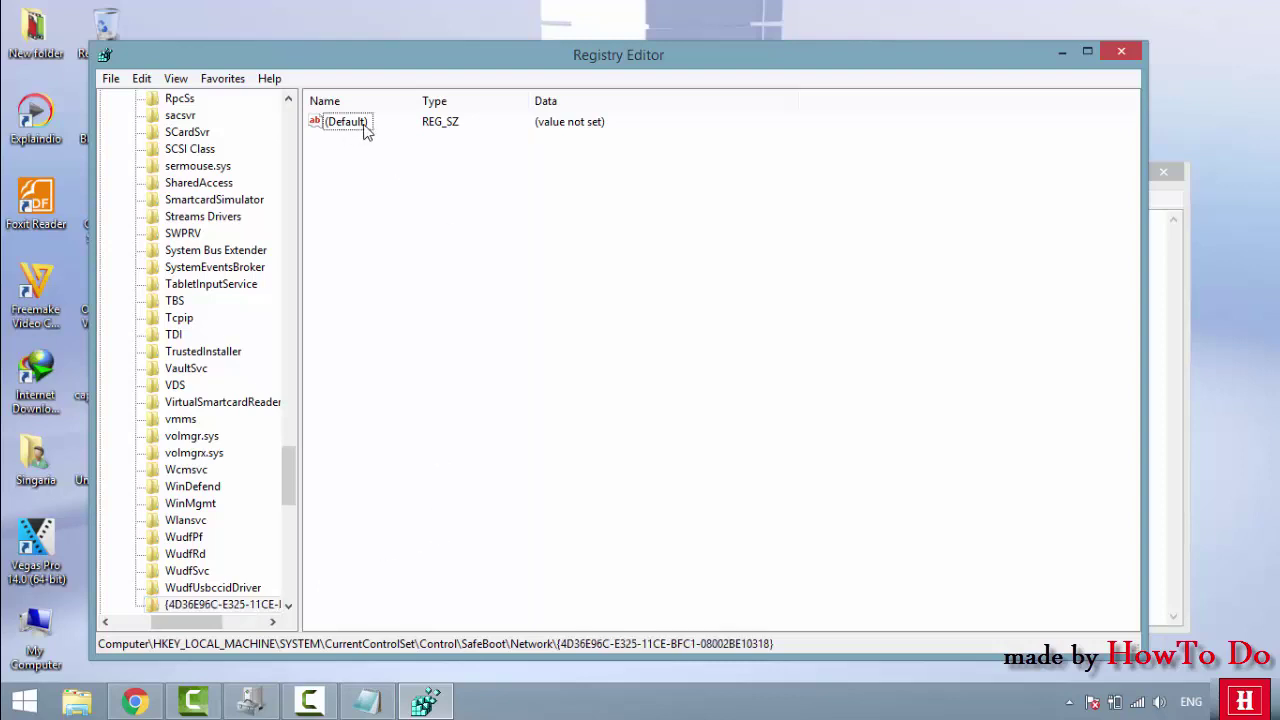
# Set the default value of the {4D36E96C-E325-11CE-BFC1-08002BE10318} key to "Sound, video and game controllers".
pyautogui.click(238, 606)
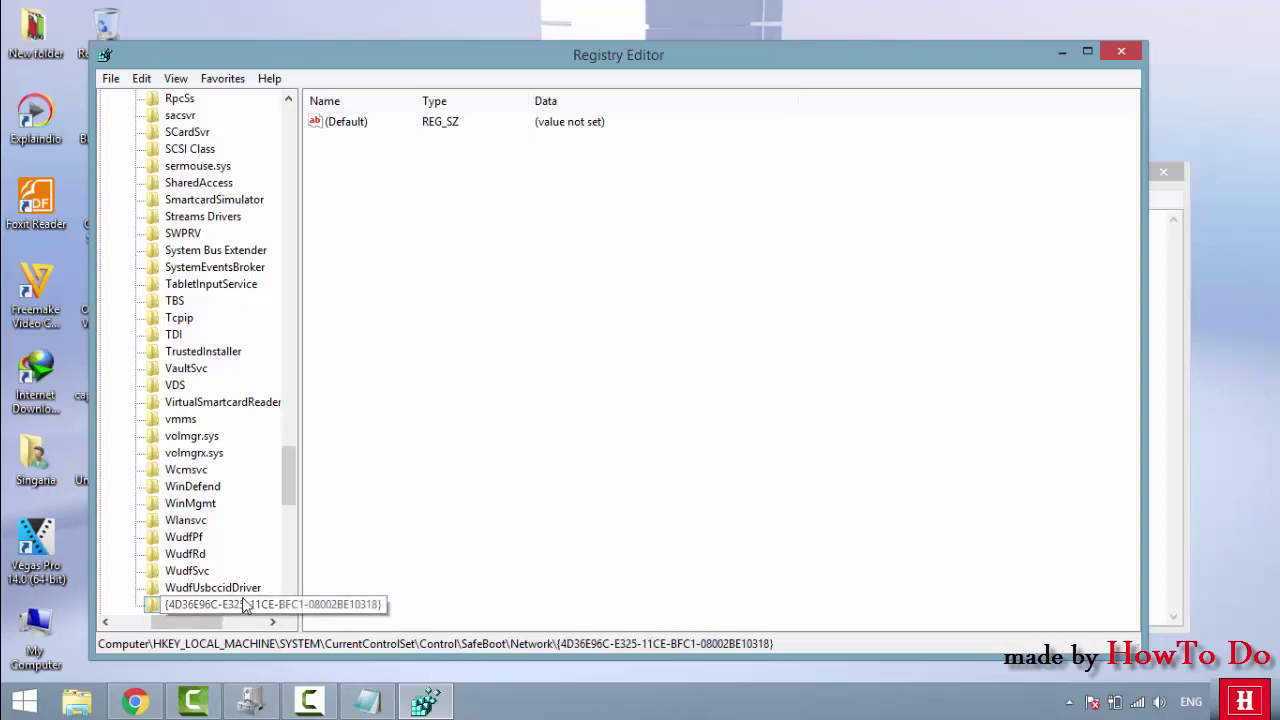
pyautogui.doubleClick(352, 125)
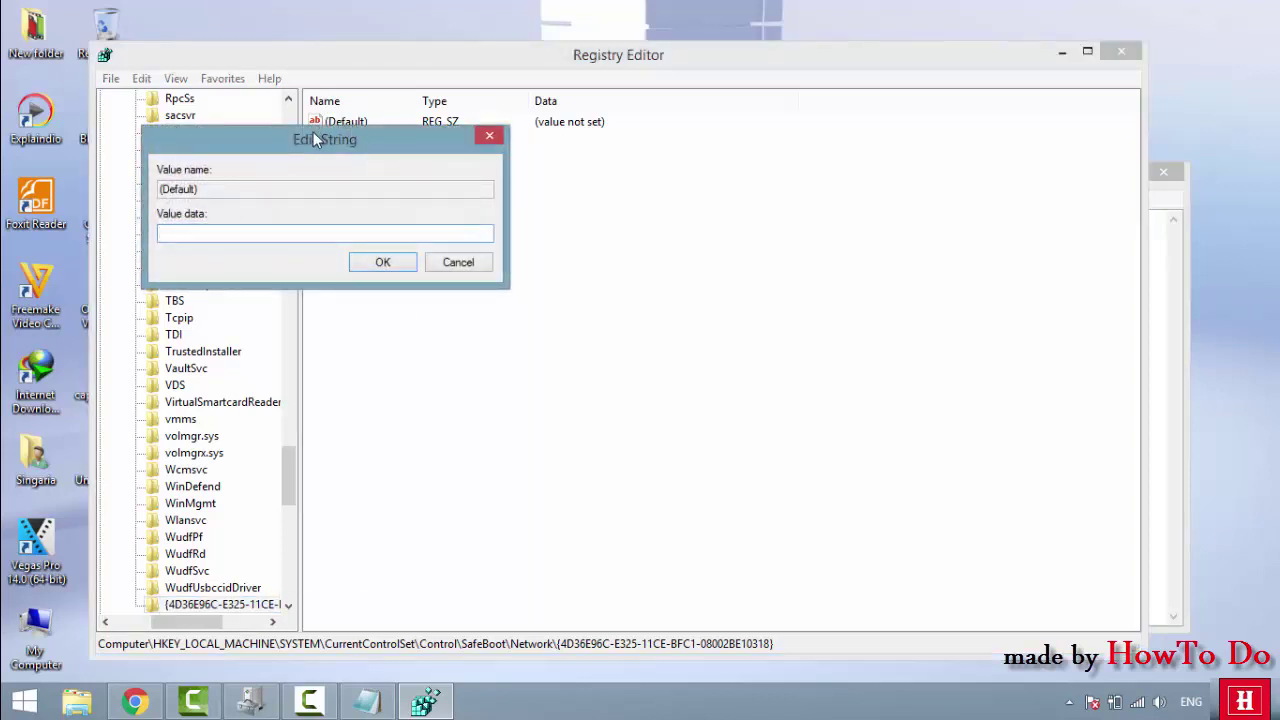
pyautogui.moveTo(313, 132); pyautogui.dragTo(387, 163)
pyautogui.moveTo(472, 183); pyautogui.dragTo(624, 200)
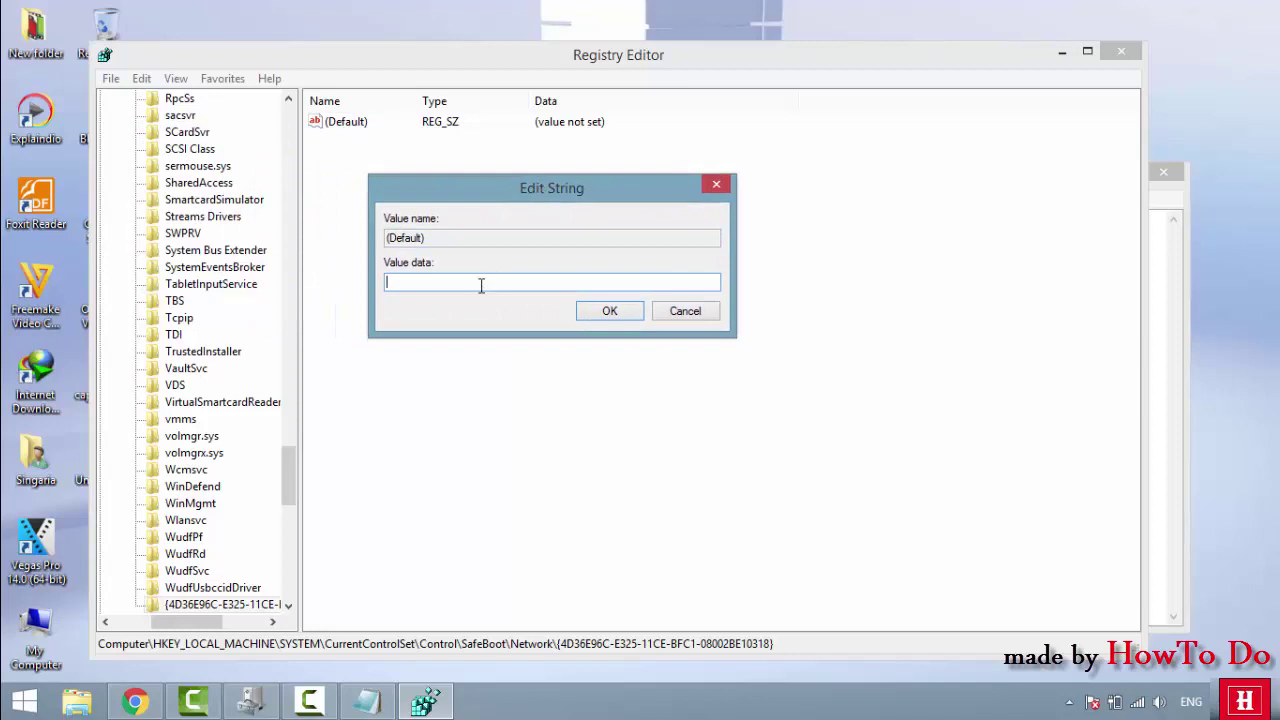
pyautogui.write('Sound, video and gam')
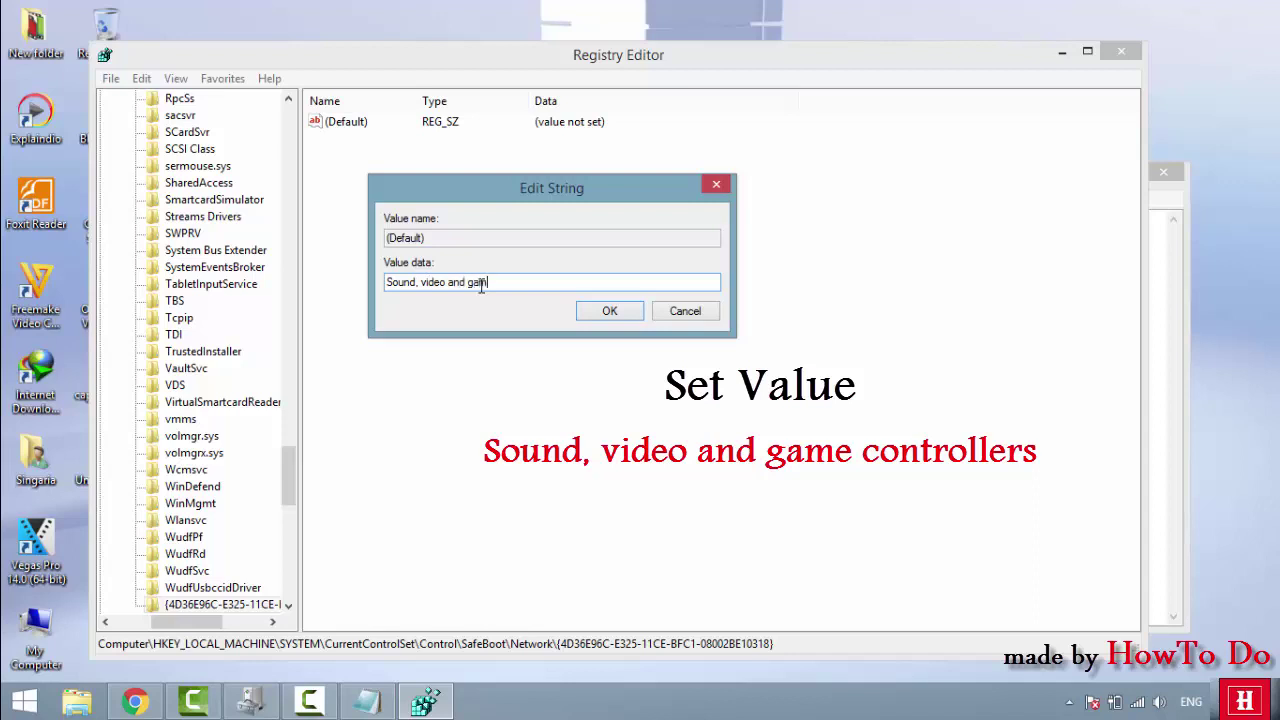
pyautogui.write('e contro')
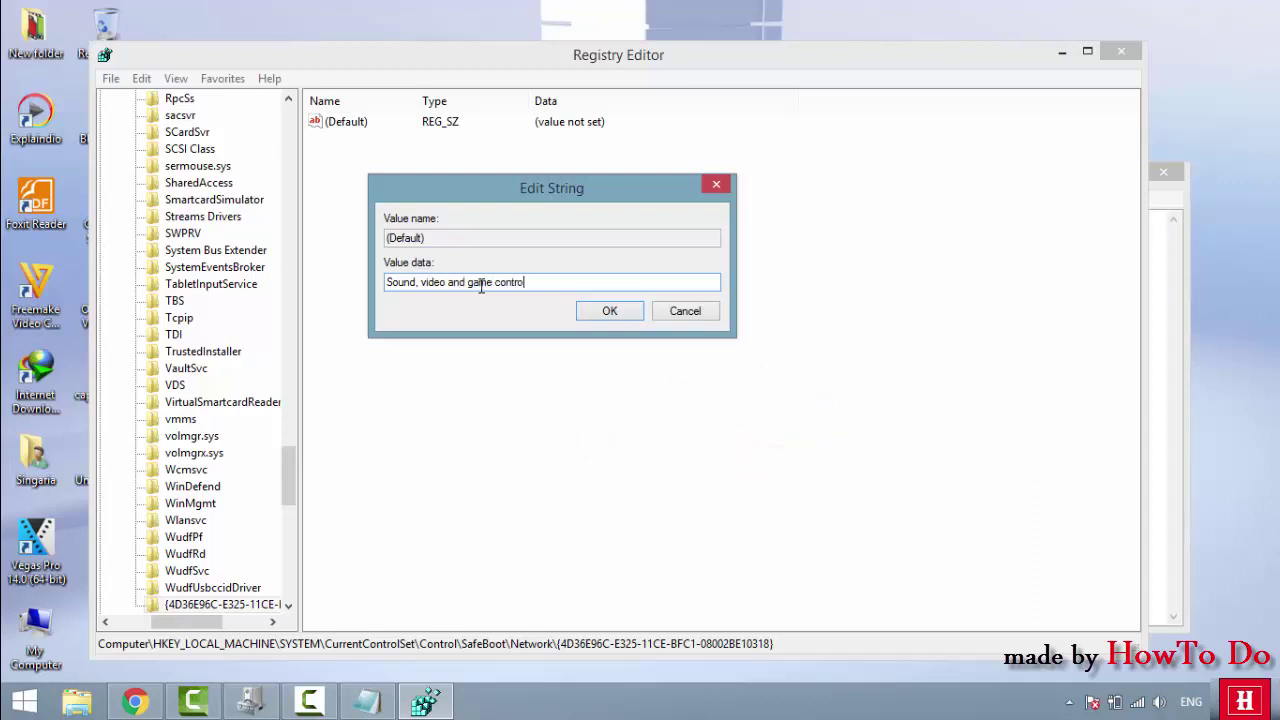
pyautogui.write('llers')
pyautogui.click(625, 314)
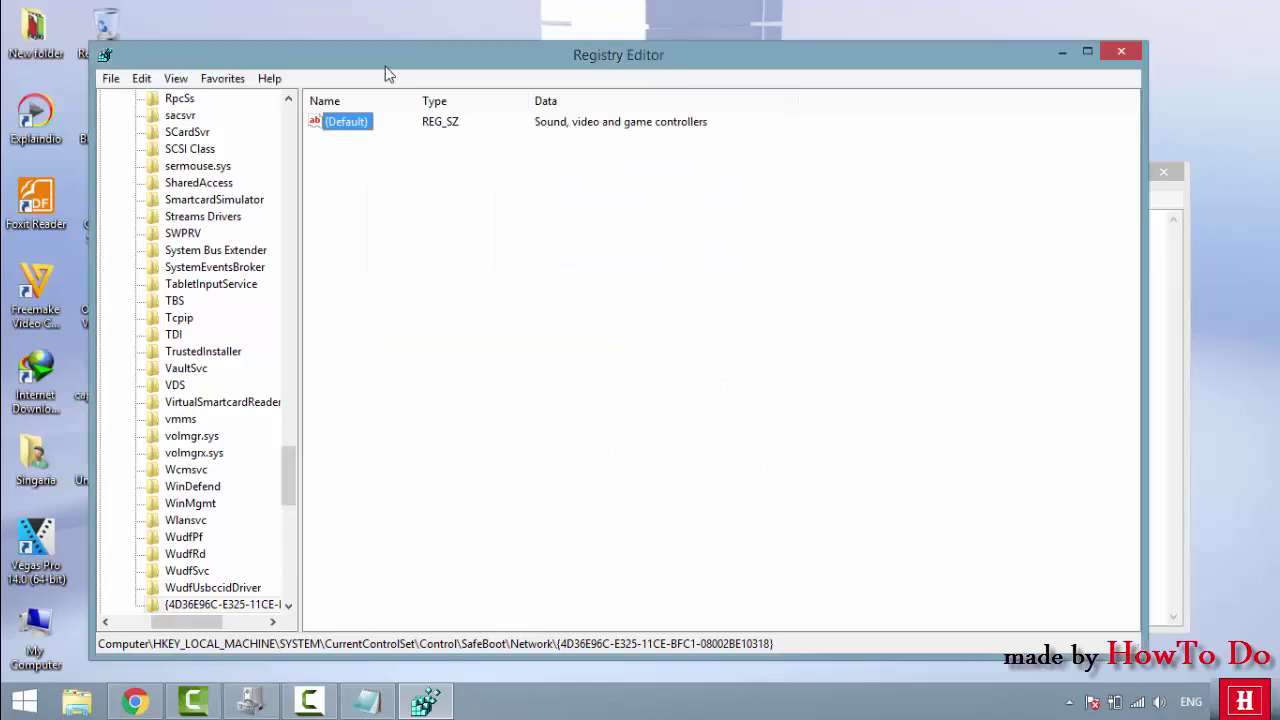
pyautogui.moveTo(409, 63); pyautogui.dragTo(492, 52)
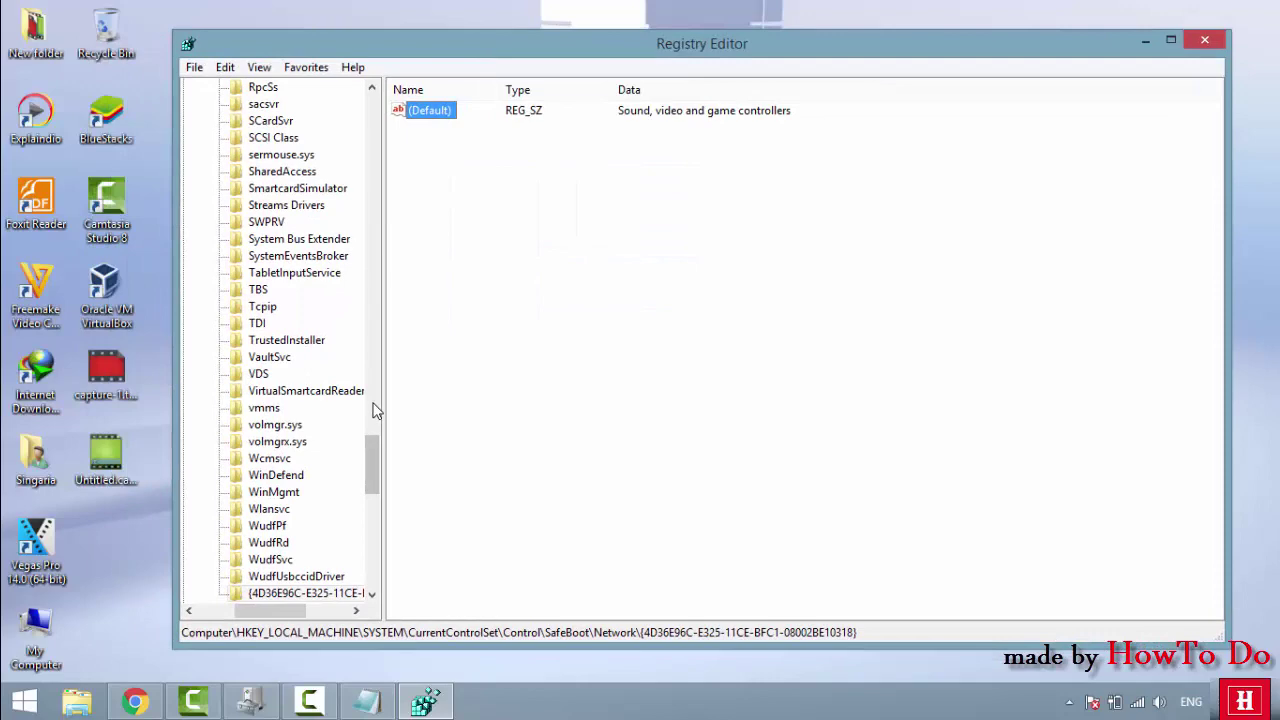
# Add a key named AudioEndpointBuilder under SafeBoot\Network and set its default value to Service.
pyautogui.moveTo(373, 448); pyautogui.dragTo(386, 260)
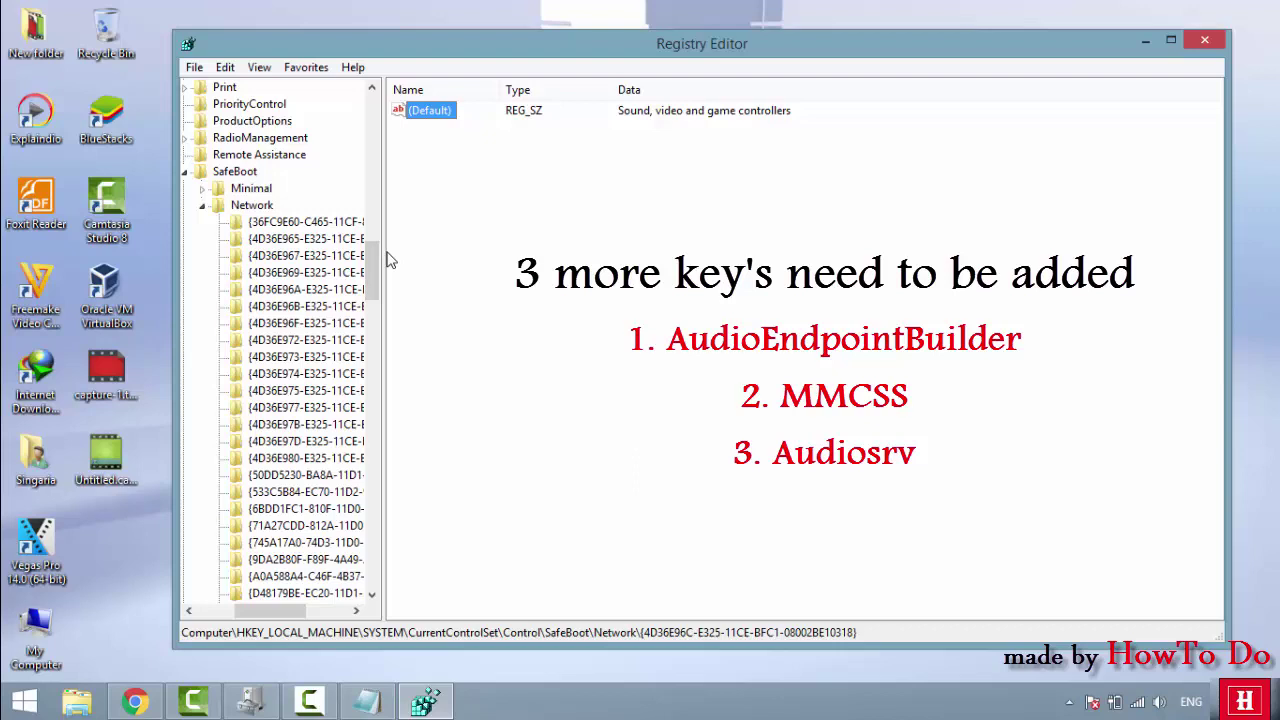
pyautogui.rightClick(258, 212)
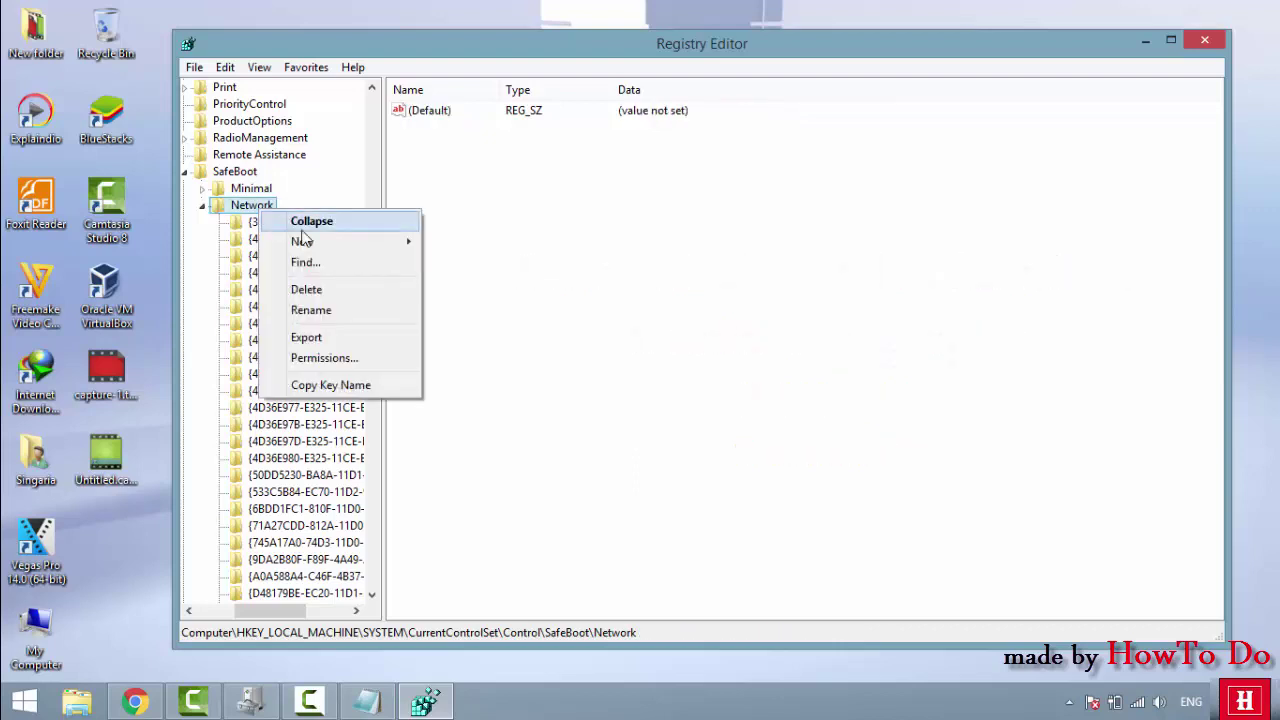
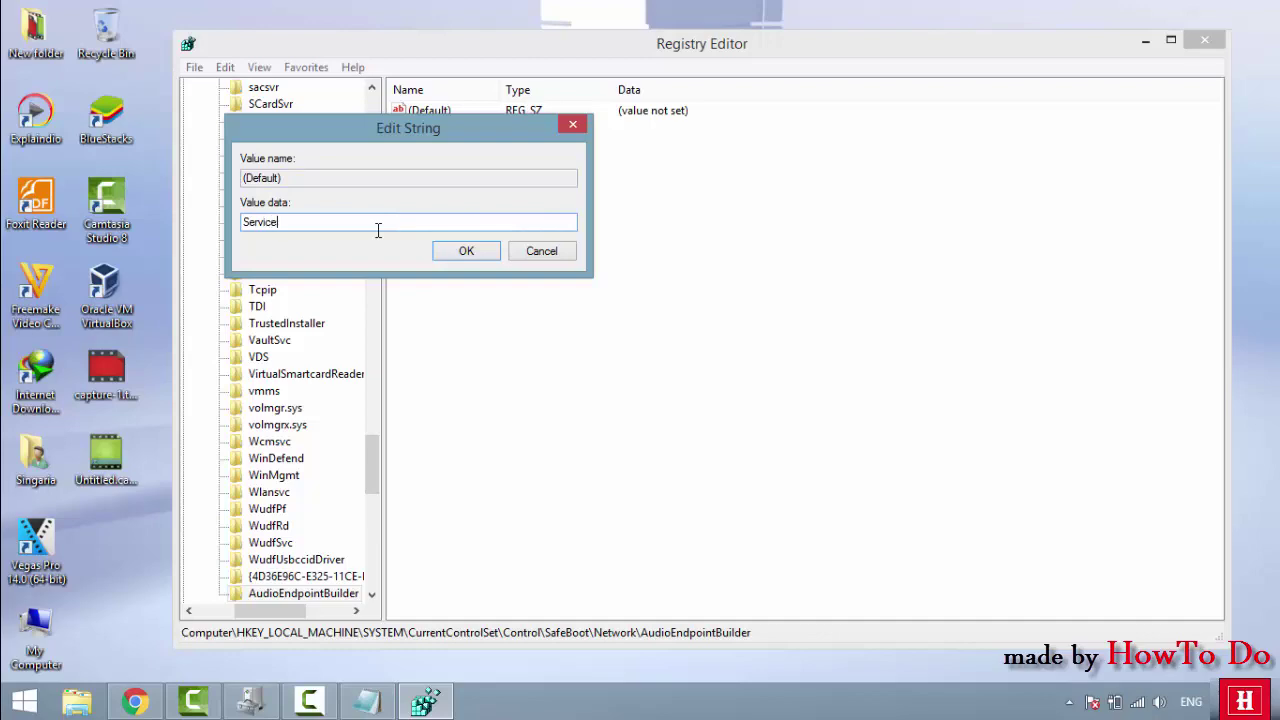
pyautogui.click(470, 251)
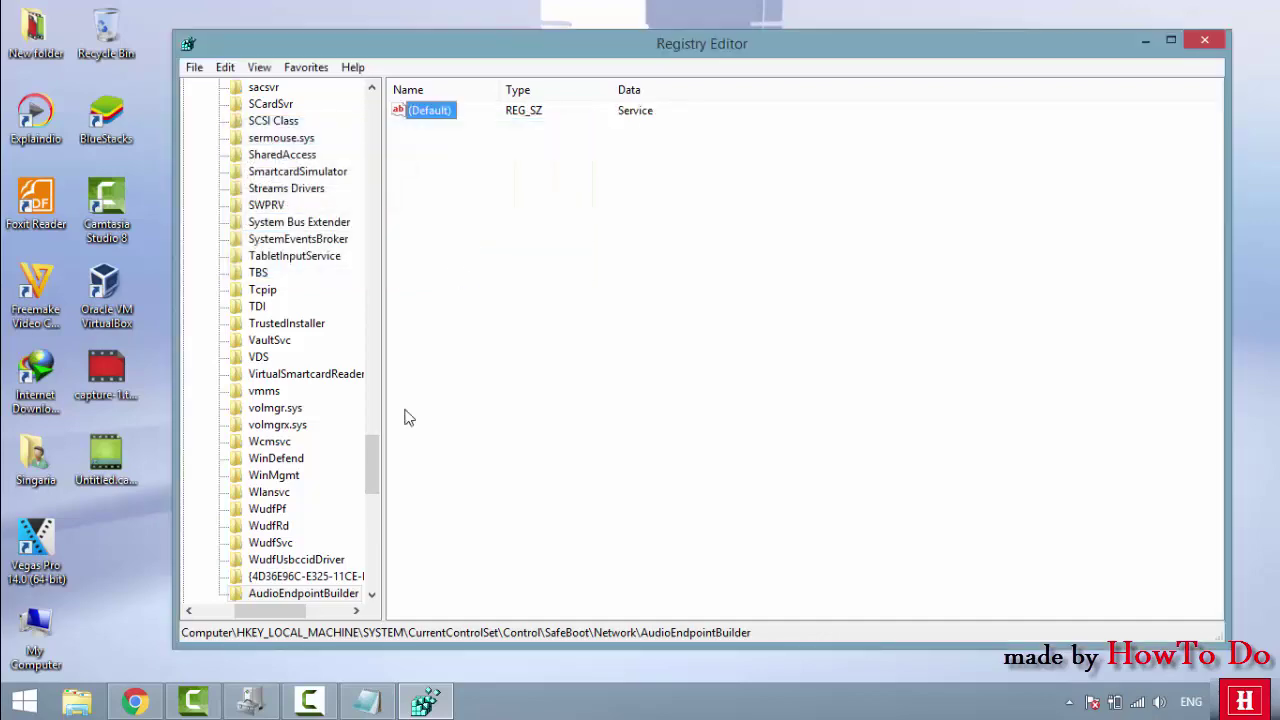
# Create another key under SafeBoot\Network named MMCSS.
pyautogui.moveTo(371, 480); pyautogui.dragTo(379, 282)
pyautogui.rightClick(257, 173)
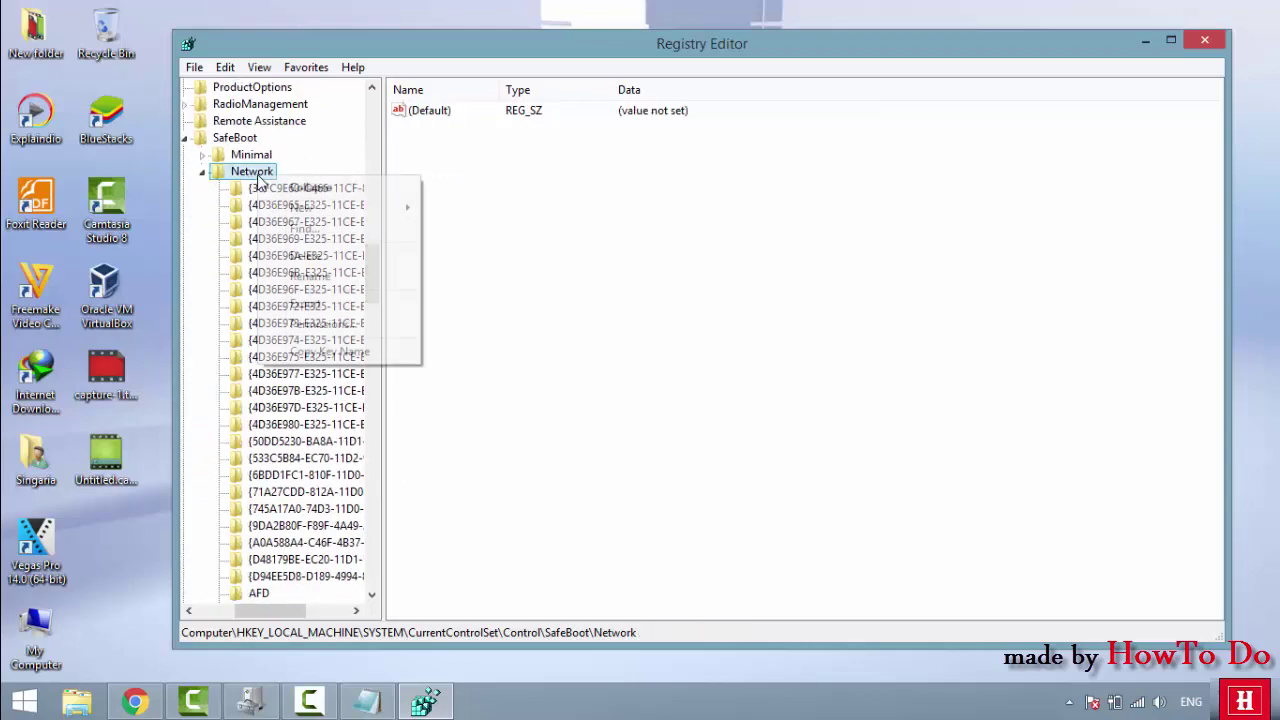
pyautogui.moveTo(376, 215)
pyautogui.click(465, 207)
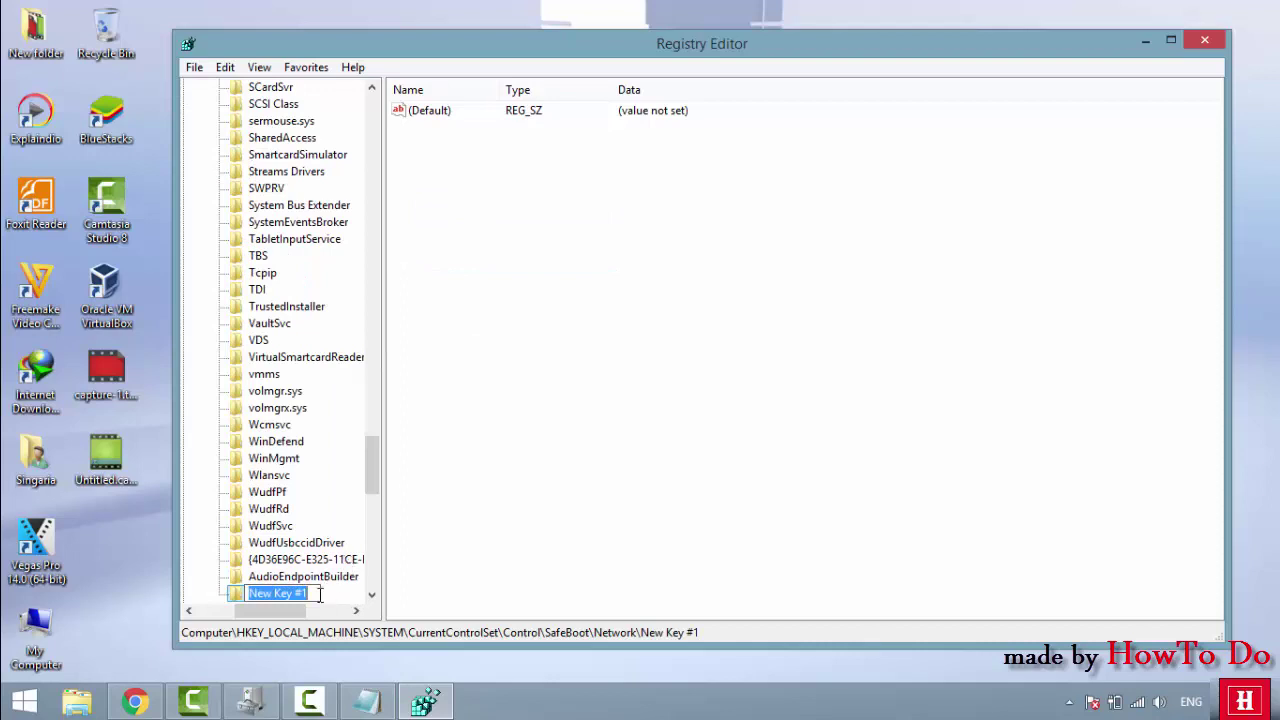
pyautogui.write('MMCSS')
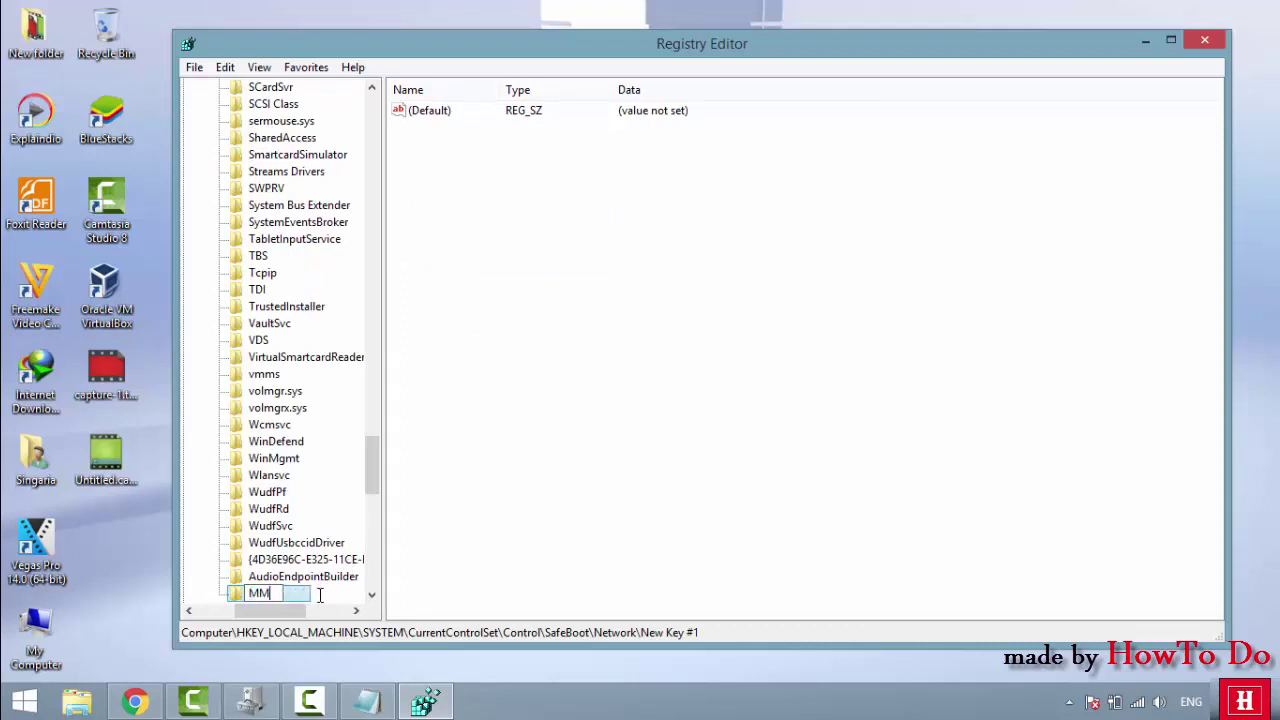
pyautogui.click(484, 553)
# Set the default value of the MMCSS key to Service.
pyautogui.click(258, 595)
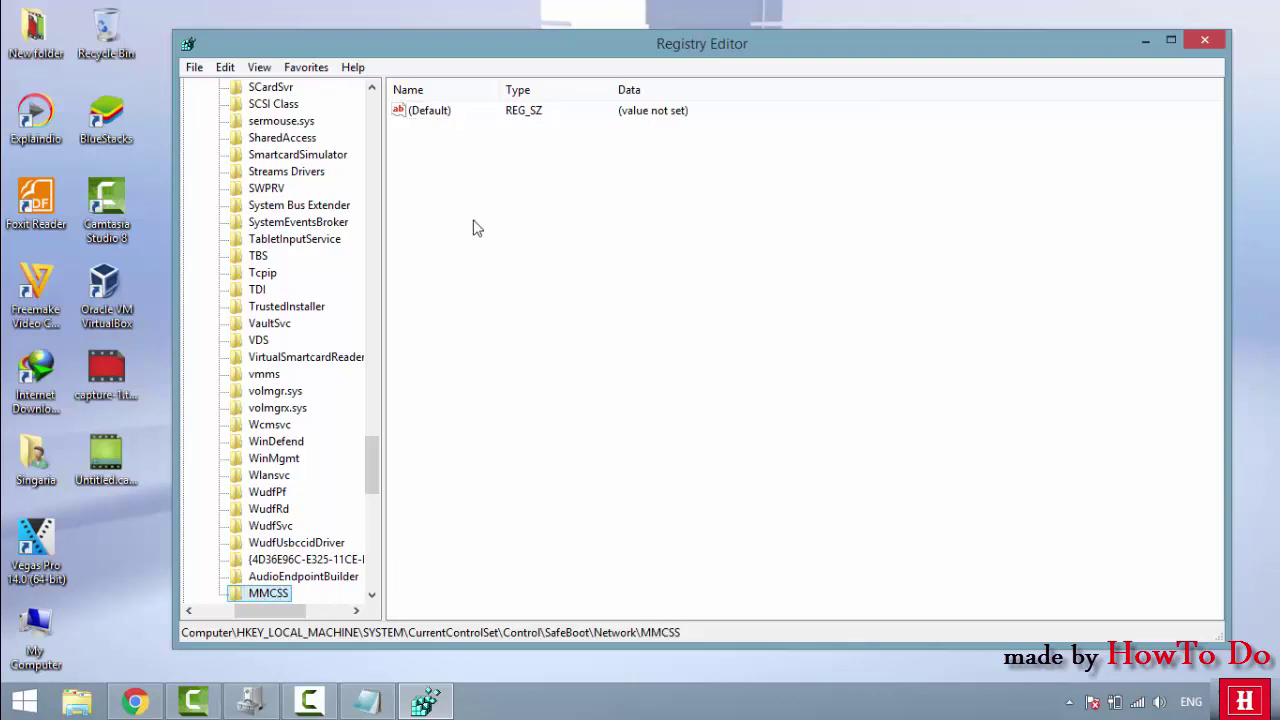
pyautogui.doubleClick(430, 113)
pyautogui.write('Service')
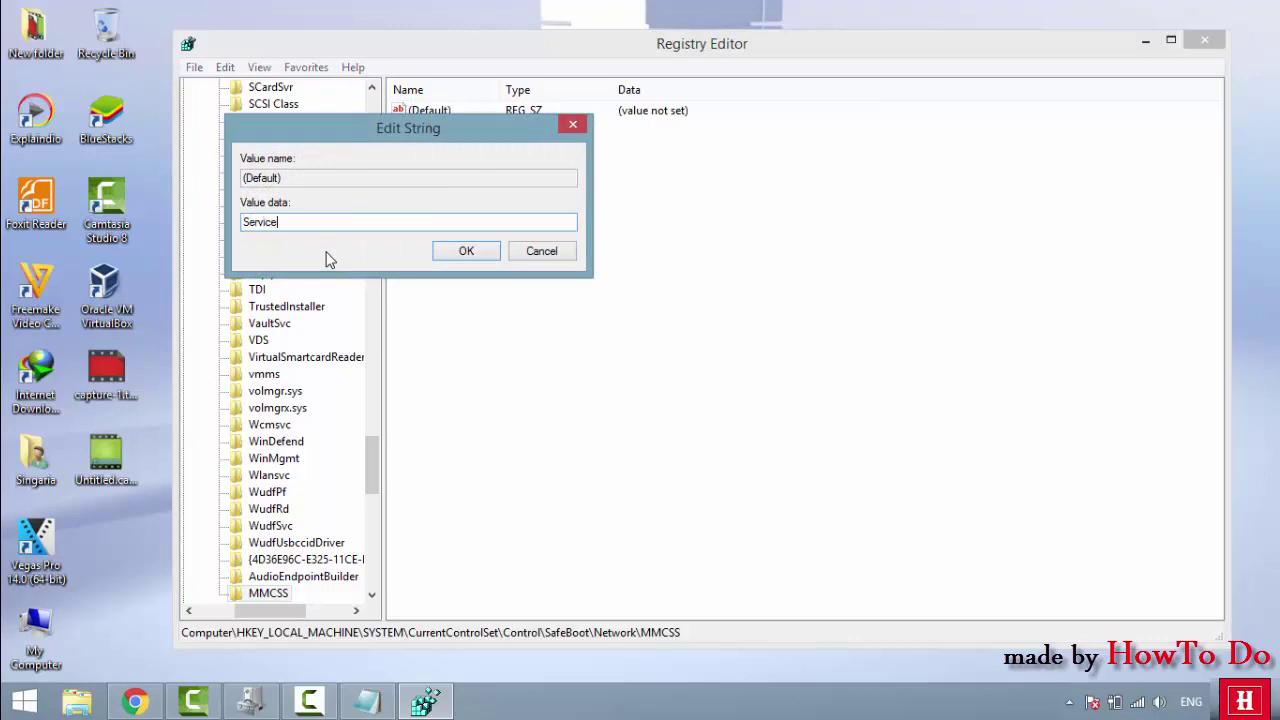
pyautogui.press('Return')
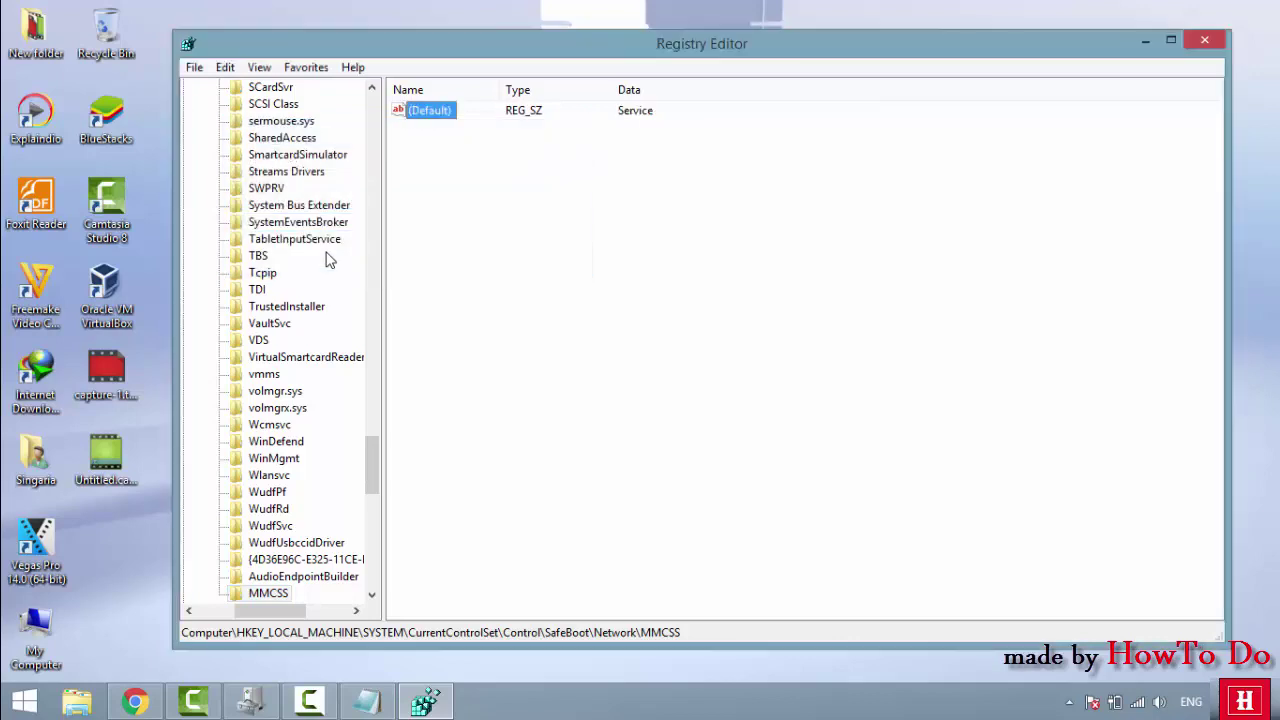
pyautogui.click(374, 183)
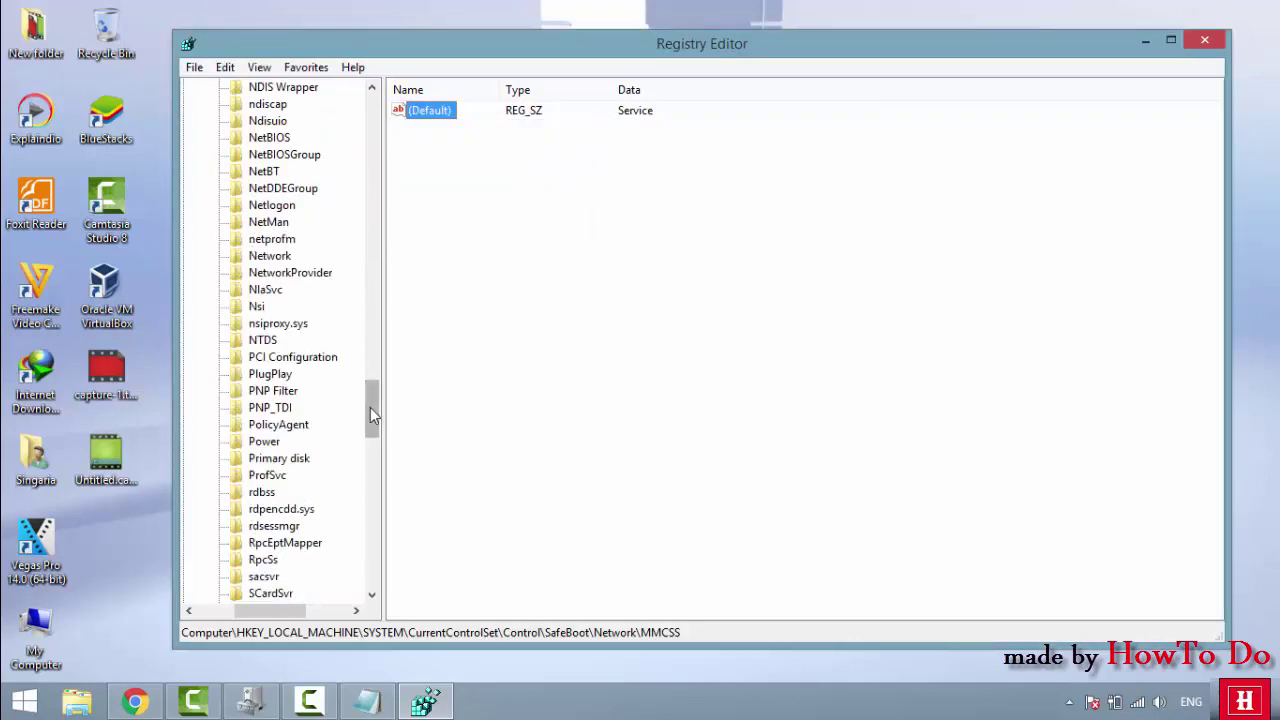
pyautogui.moveTo(376, 423); pyautogui.dragTo(376, 258)
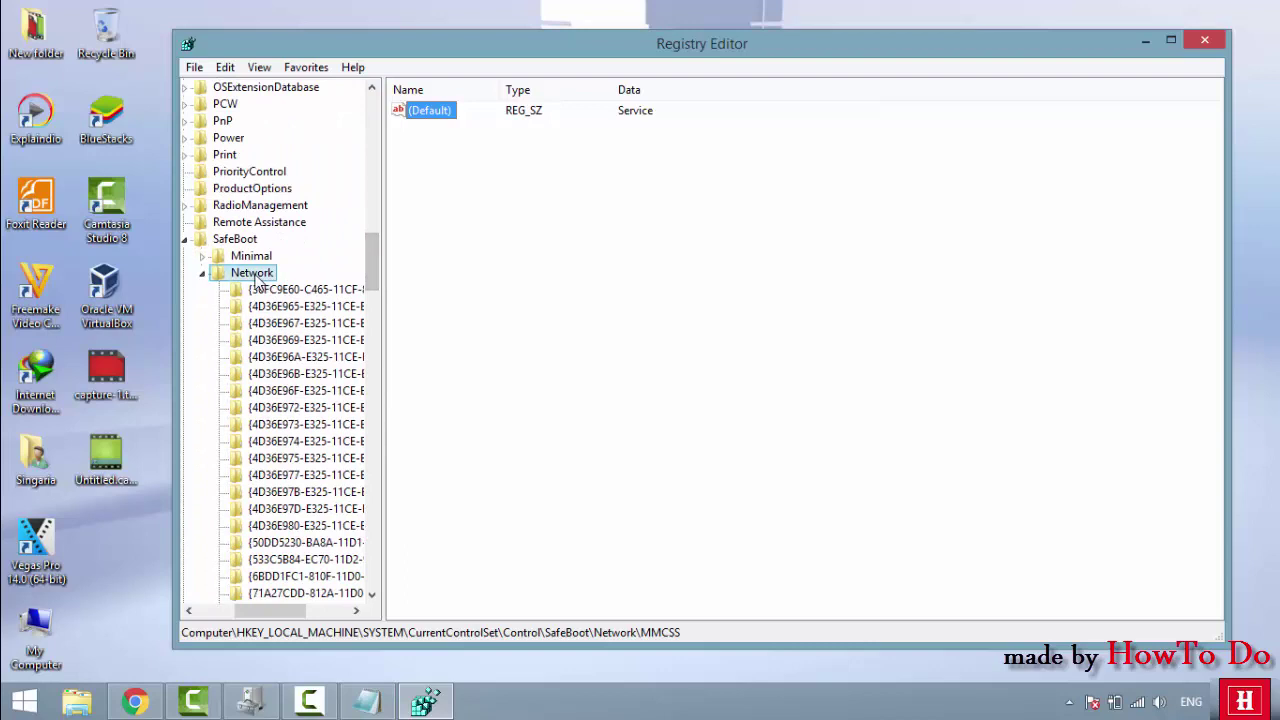
pyautogui.rightClick(252, 272)
pyautogui.moveTo(298, 310)
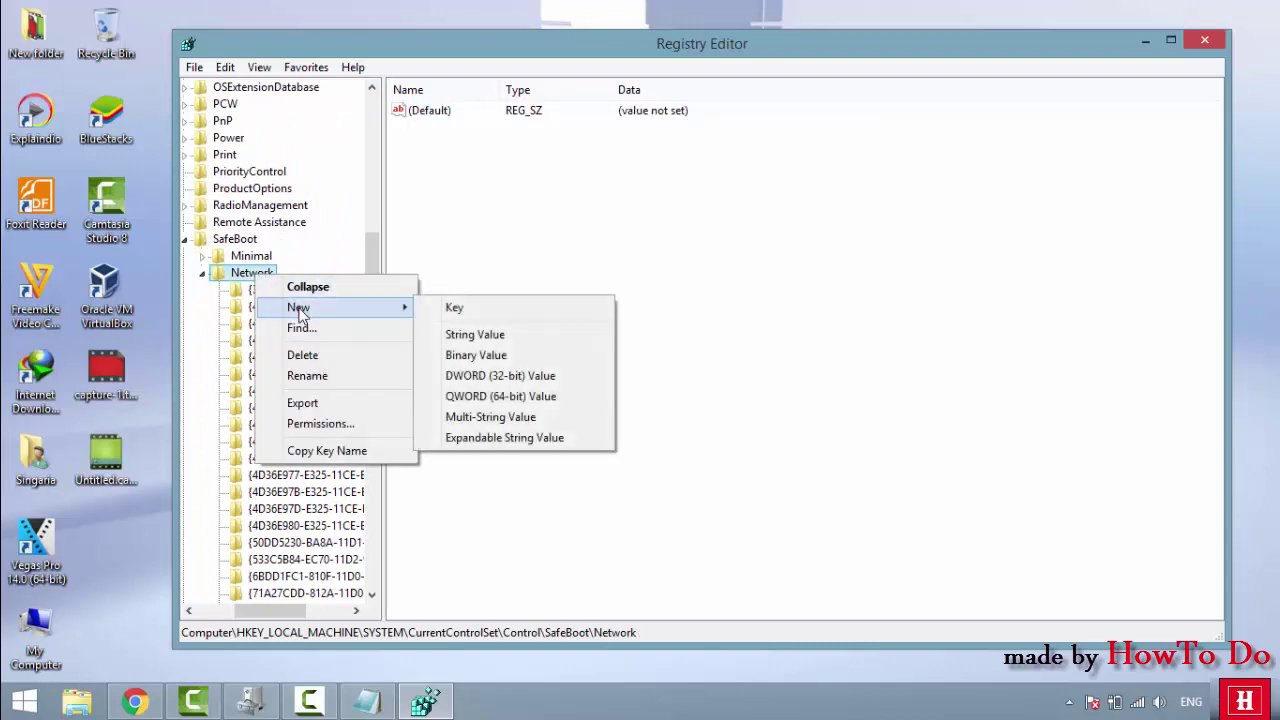
pyautogui.click(473, 312)
pyautogui.scroll(-3, 377, 475)
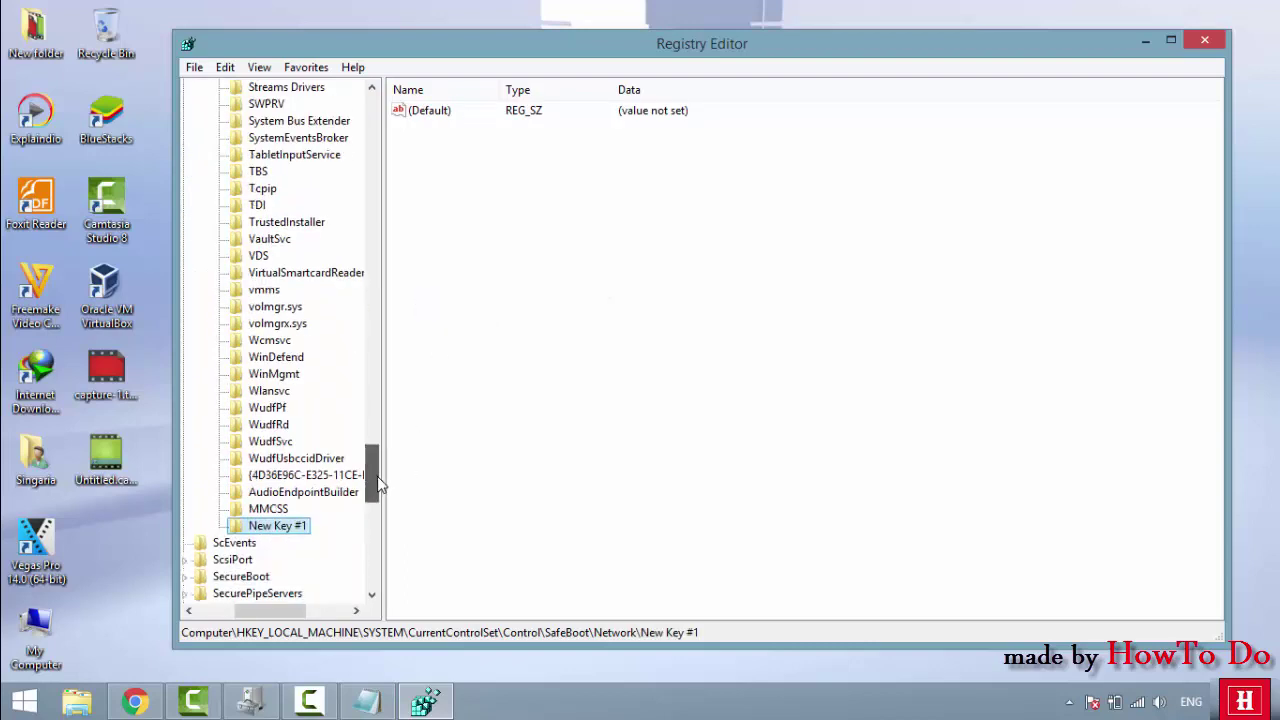
pyautogui.rightClick(293, 461)
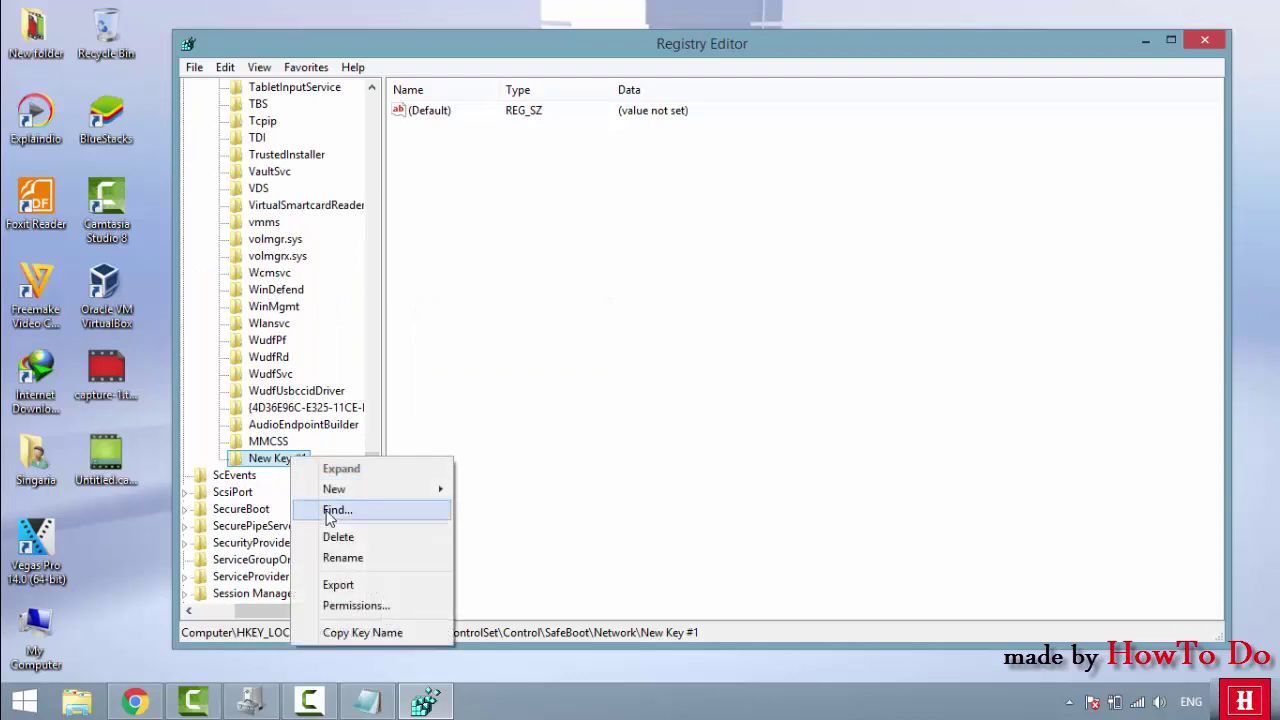
pyautogui.click(350, 546)
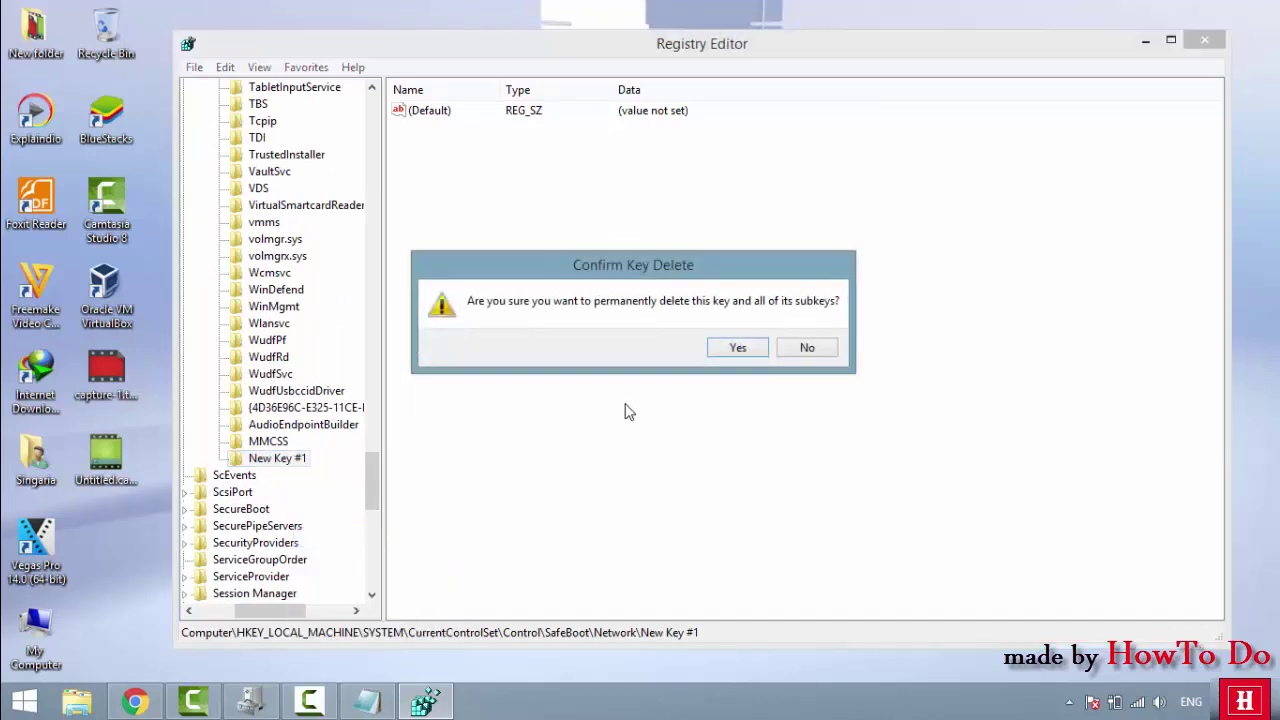
pyautogui.click(729, 346)
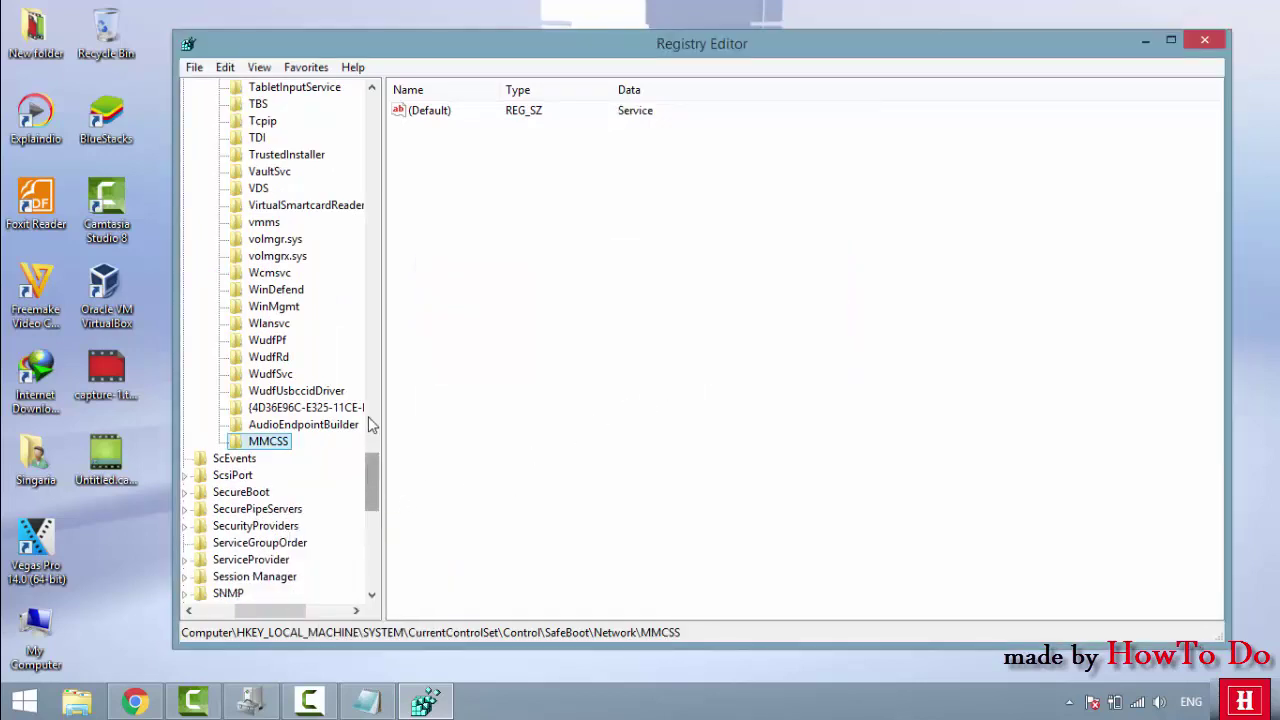
# Create a key under SafeBoot\Network named Audiosrv.
pyautogui.scroll(12, 378, 208)
pyautogui.scroll(20, 378, 208)
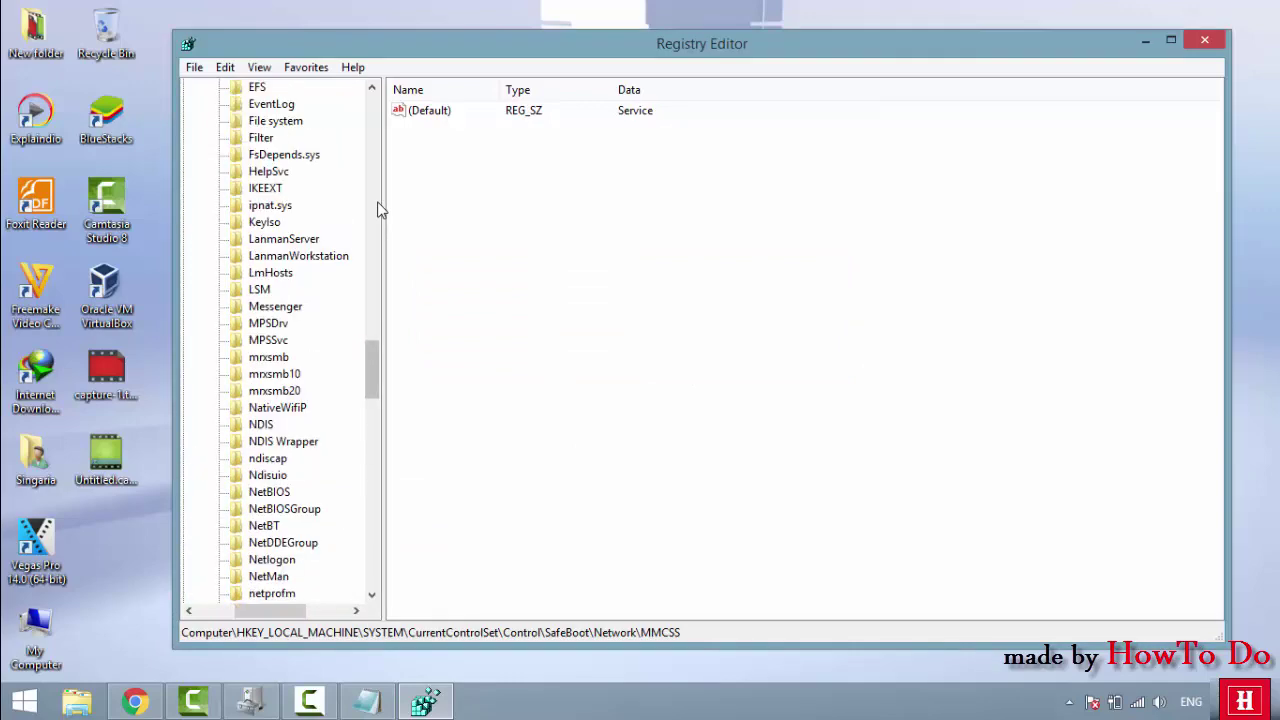
pyautogui.rightClick(262, 328)
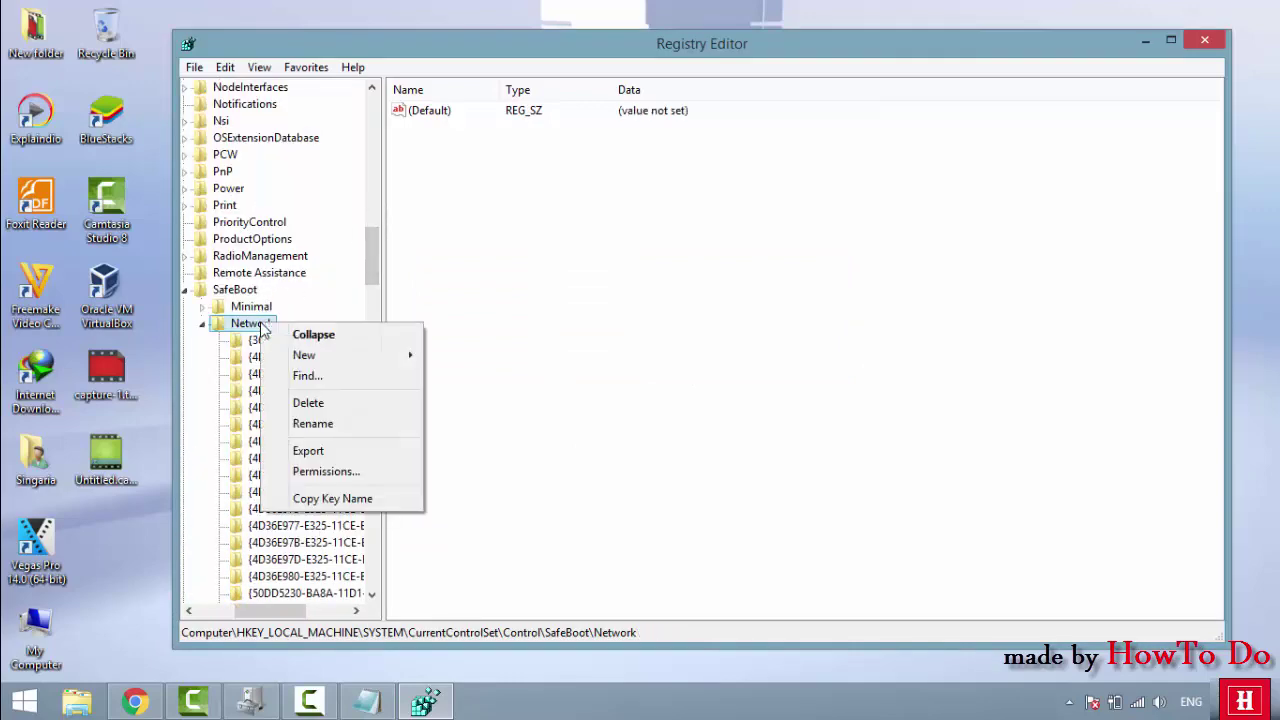
pyautogui.moveTo(362, 362)
pyautogui.click(460, 356)
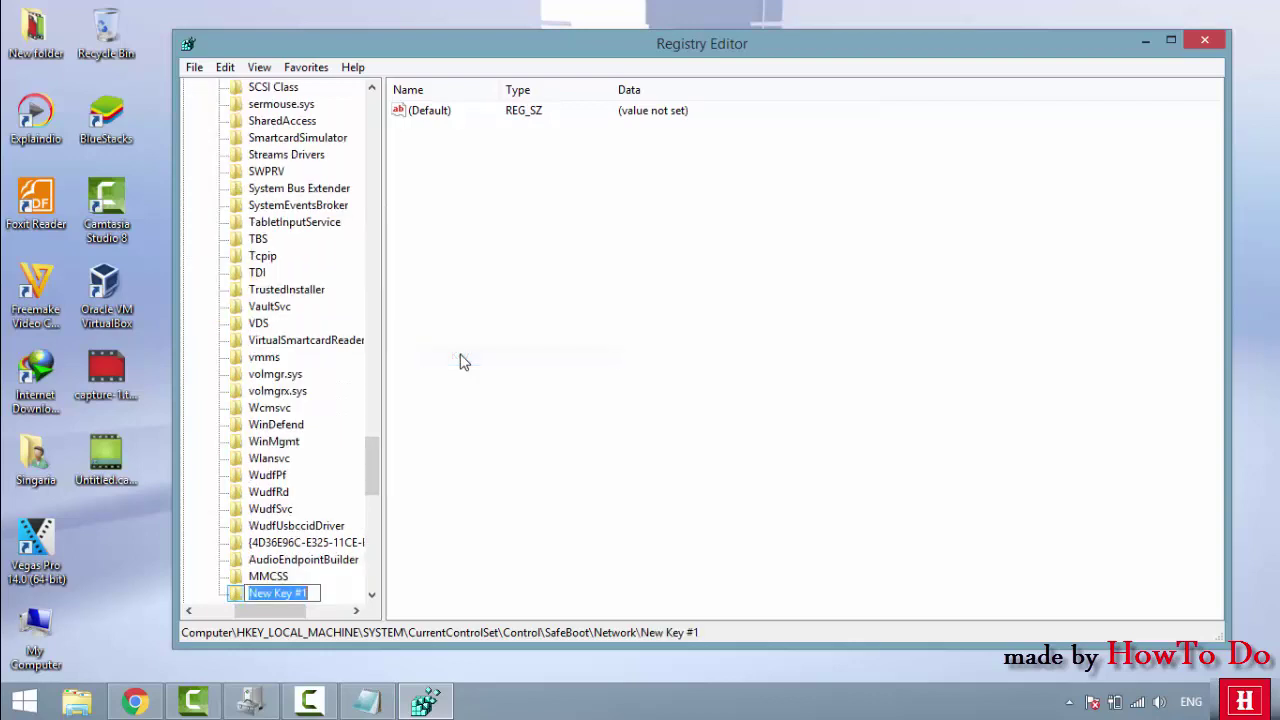
pyautogui.write('Audio')
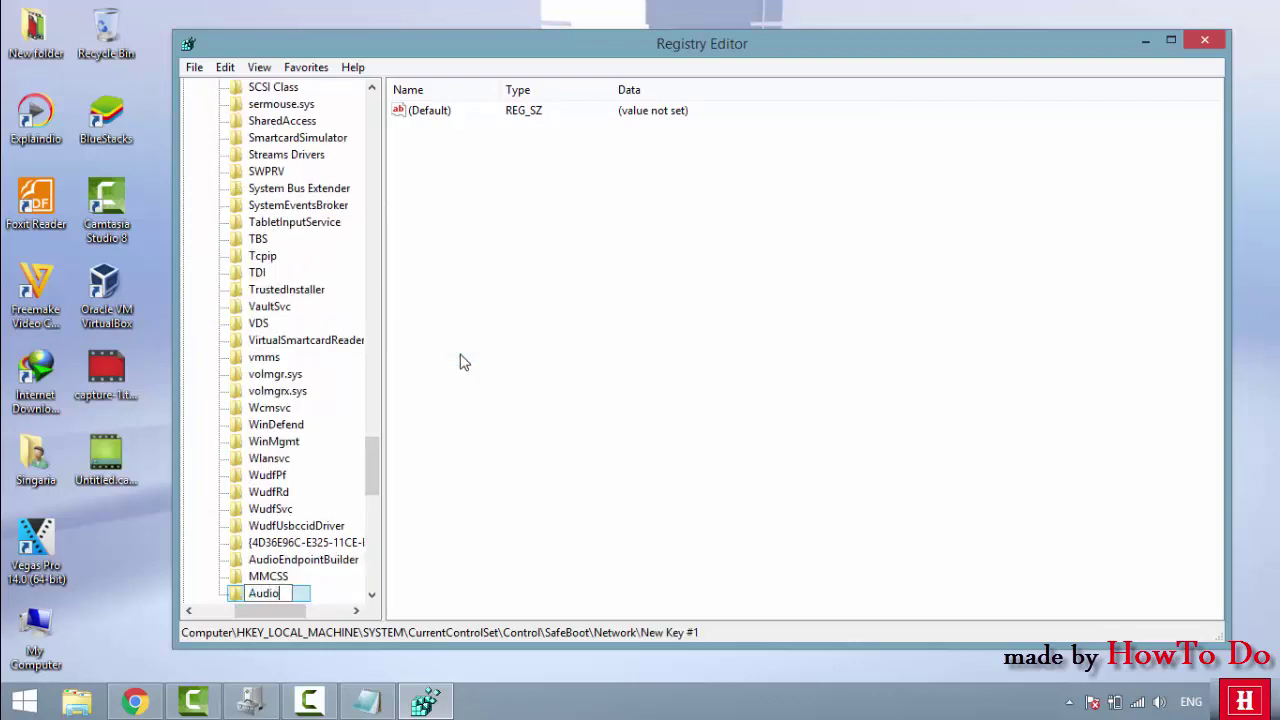
pyautogui.write('srv')
pyautogui.press('Return')
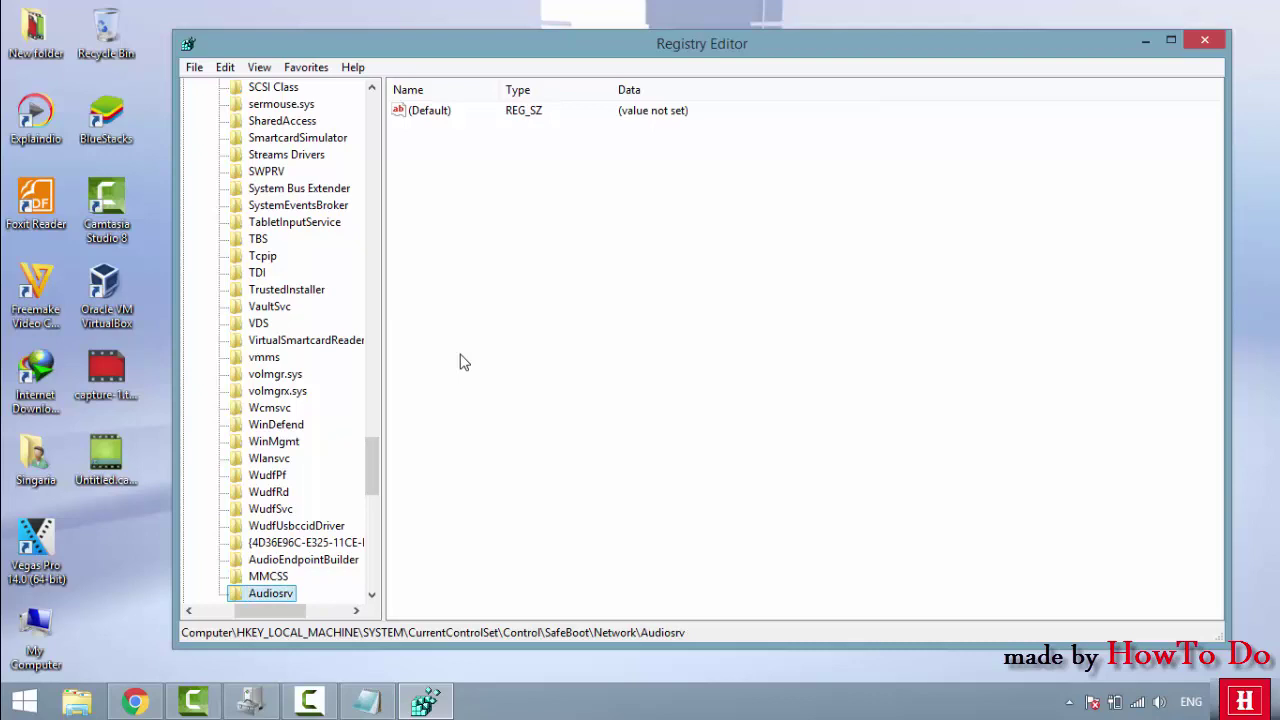
# Set the default value of the Audiosrv key to Service.
pyautogui.doubleClick(430, 111)
pyautogui.write('Service')
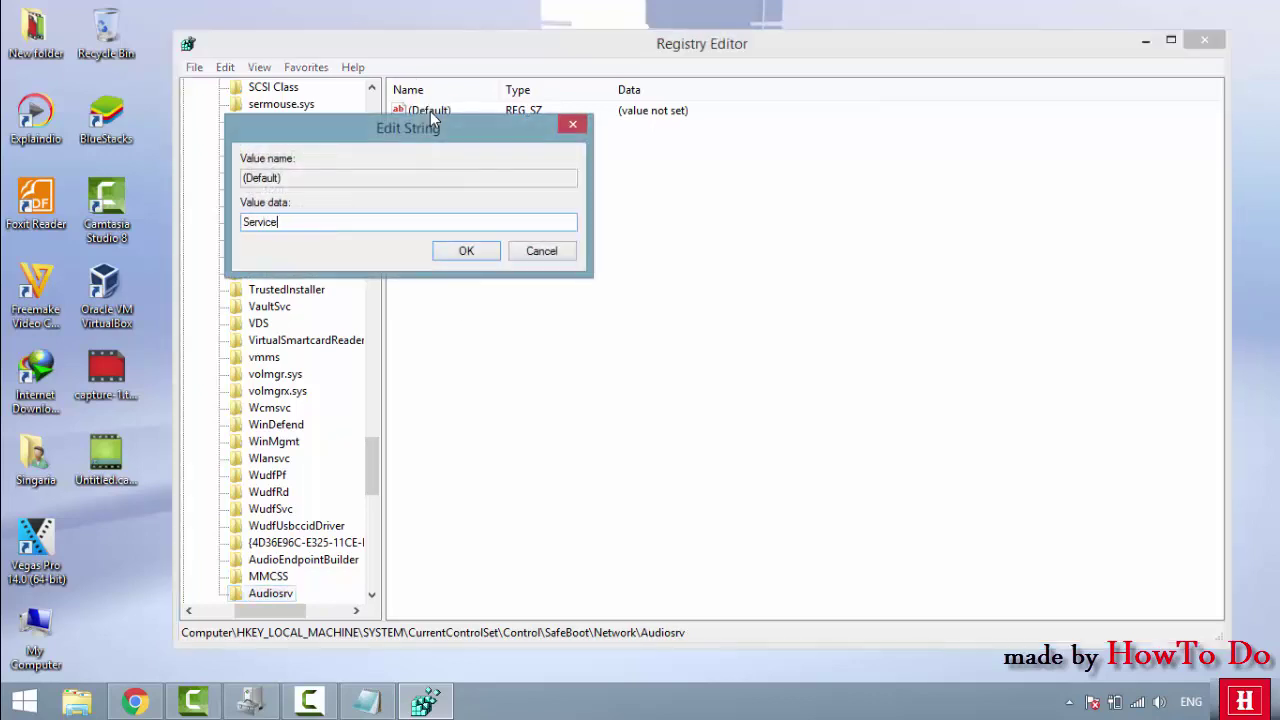
pyautogui.press('Return')
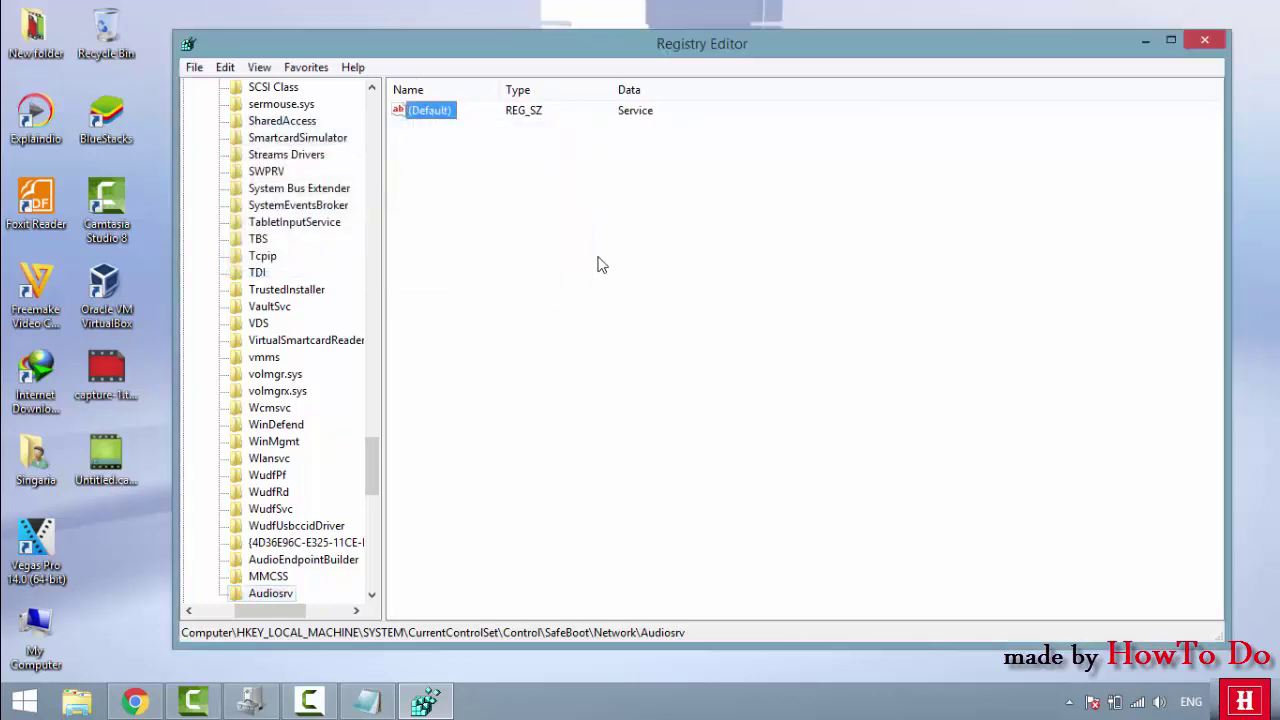
# Close Registry Editor and minimize the Notepad window holding the driver keys.
pyautogui.click(1207, 40)
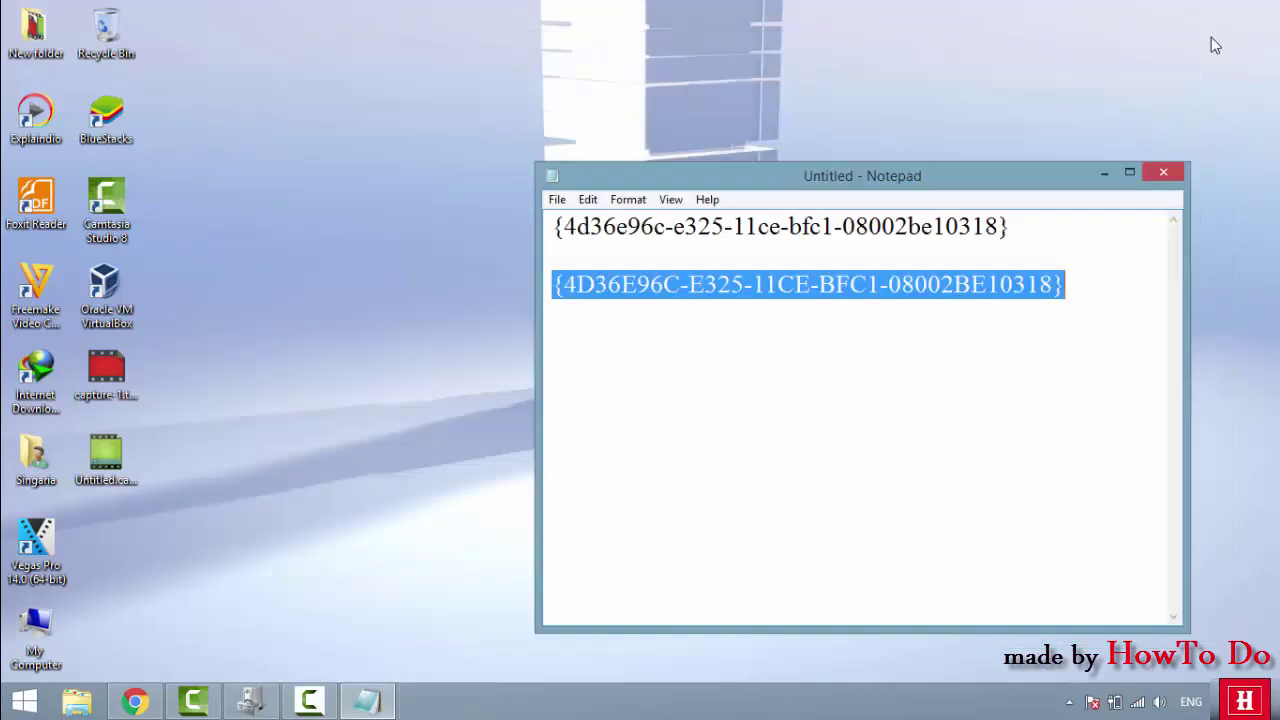
pyautogui.click(1104, 173)
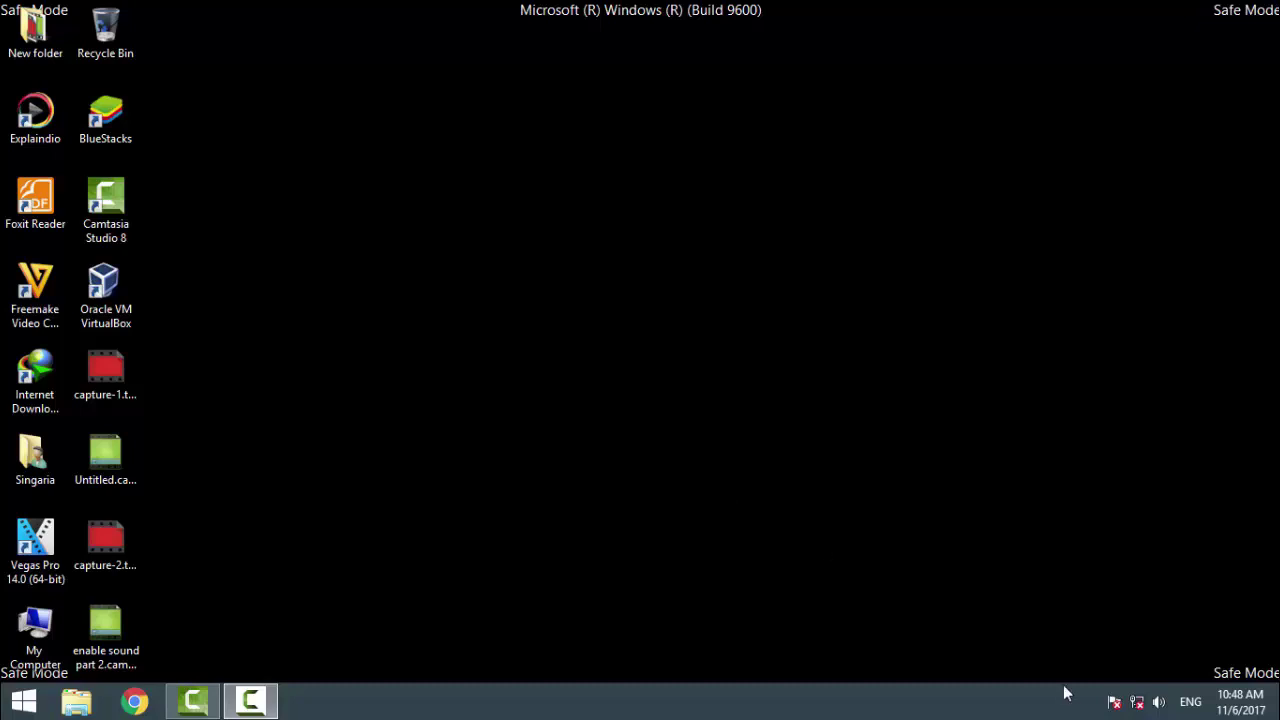
# Check the speaker volume control on the Safe Mode desktop and dismiss it.
pyautogui.click(1160, 703)
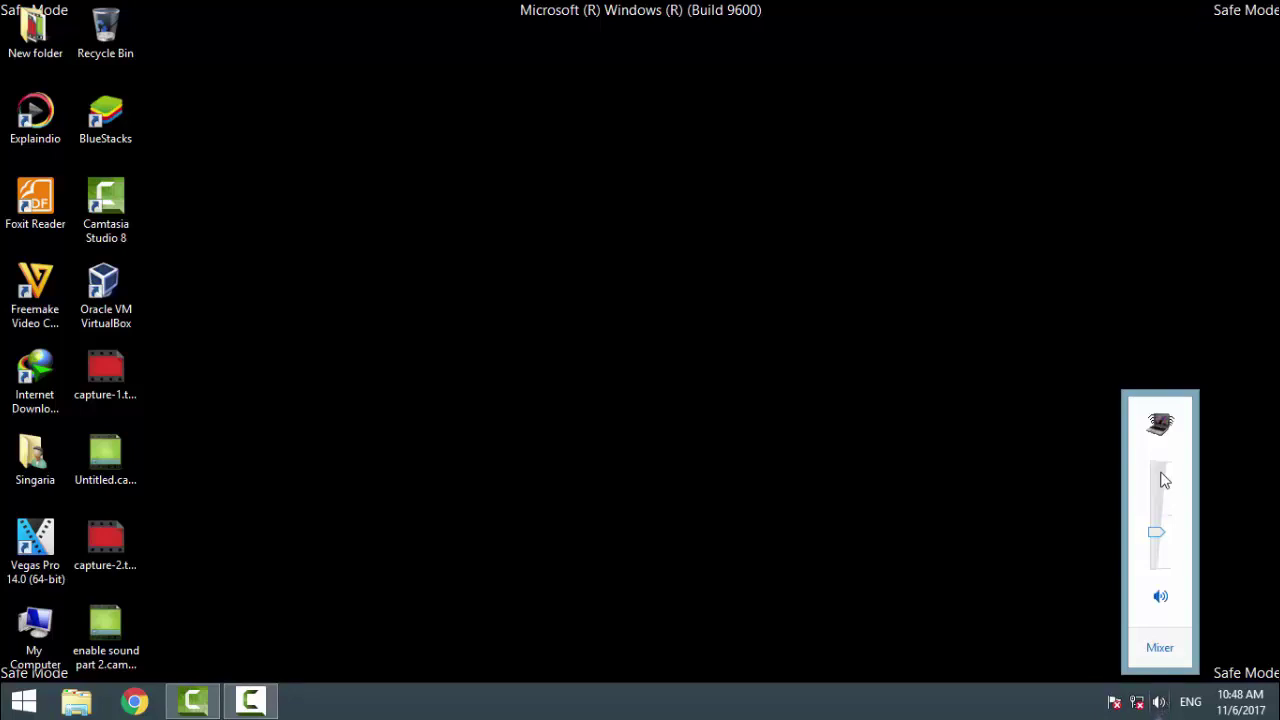
pyautogui.click(975, 392)
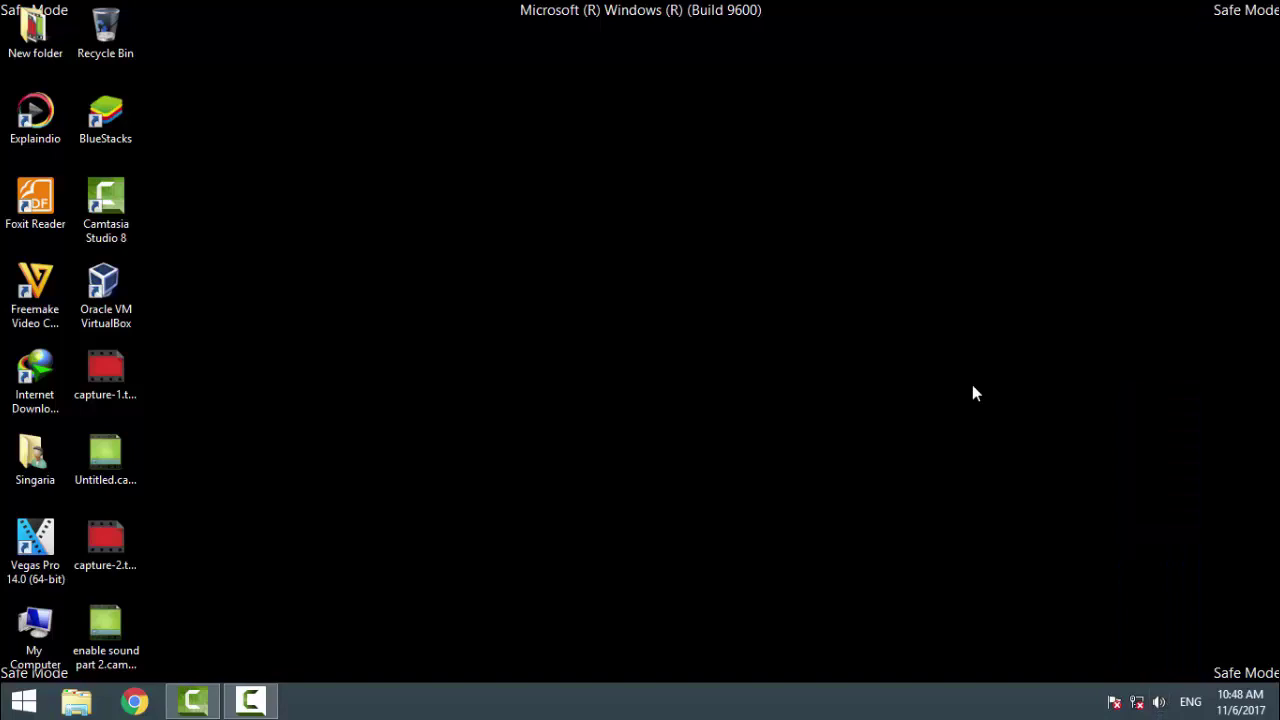